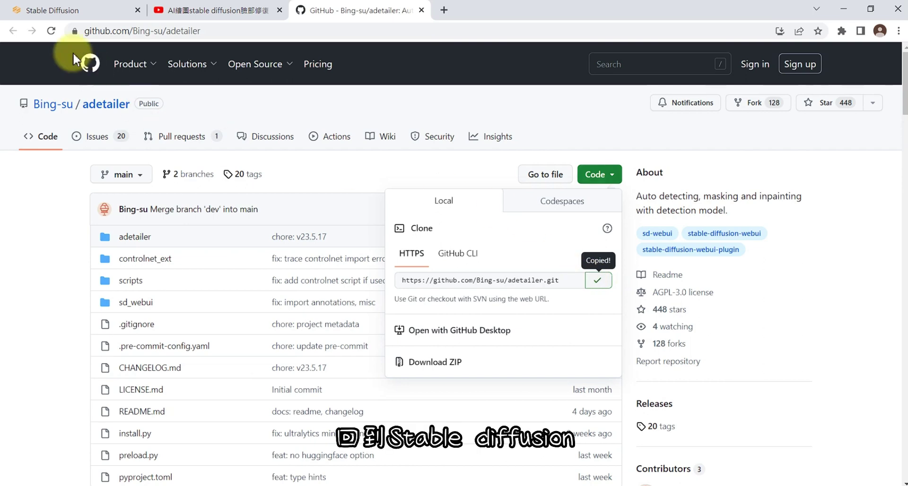
left_click(78, 10)
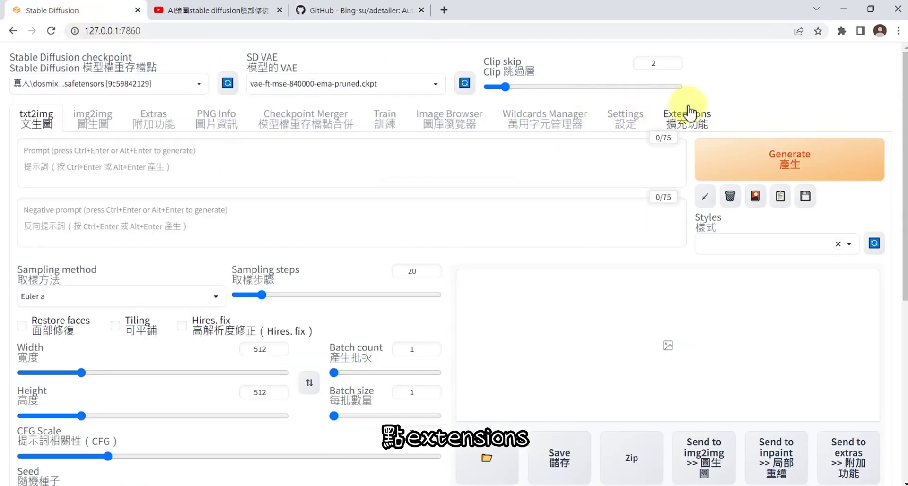
left_click(681, 126)
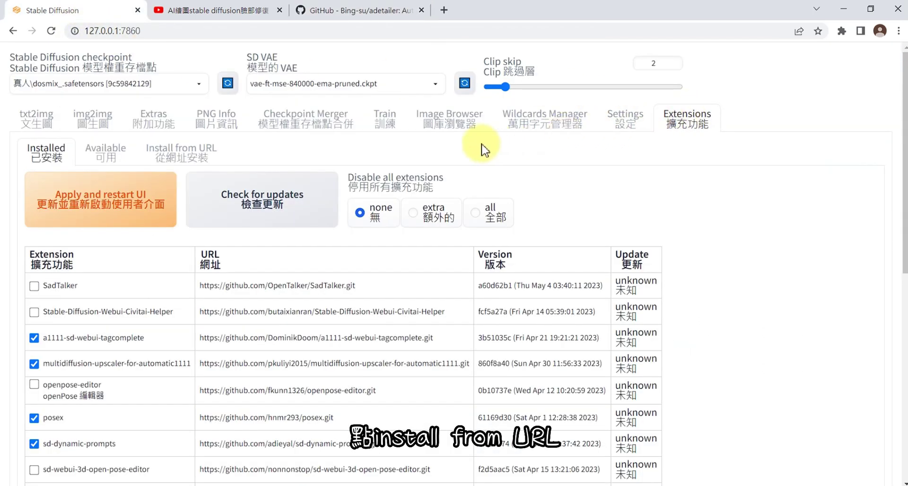
left_click(173, 161)
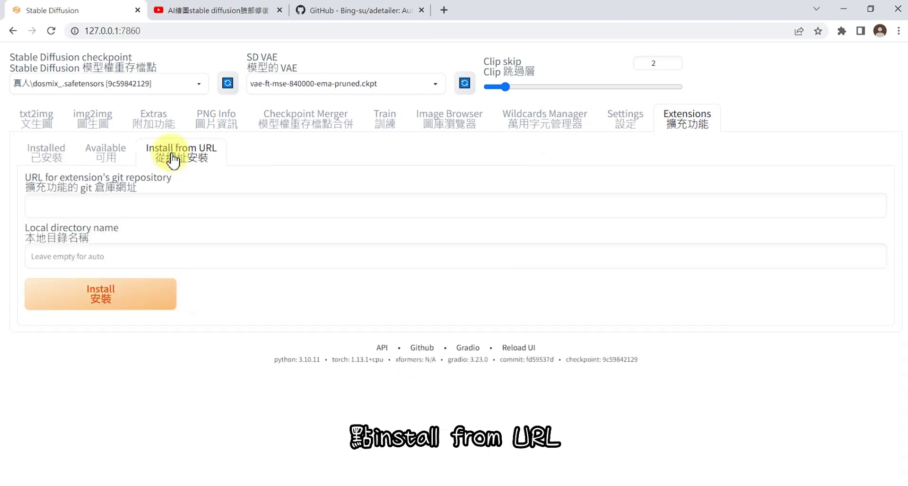
right_click(181, 207)
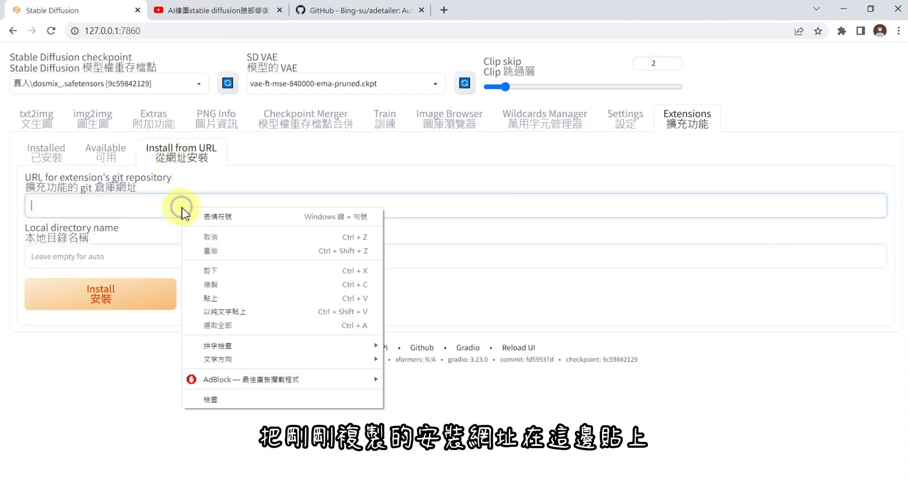
left_click(216, 299)
left_click(97, 302)
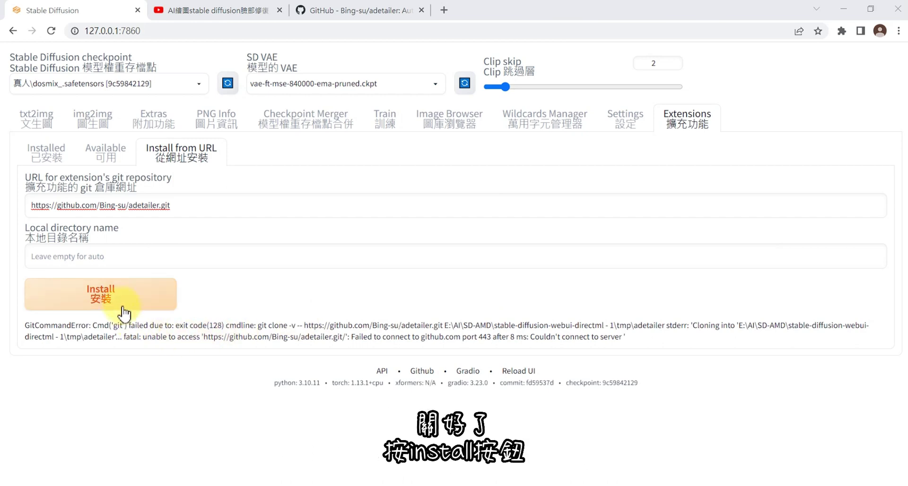
left_click(107, 299)
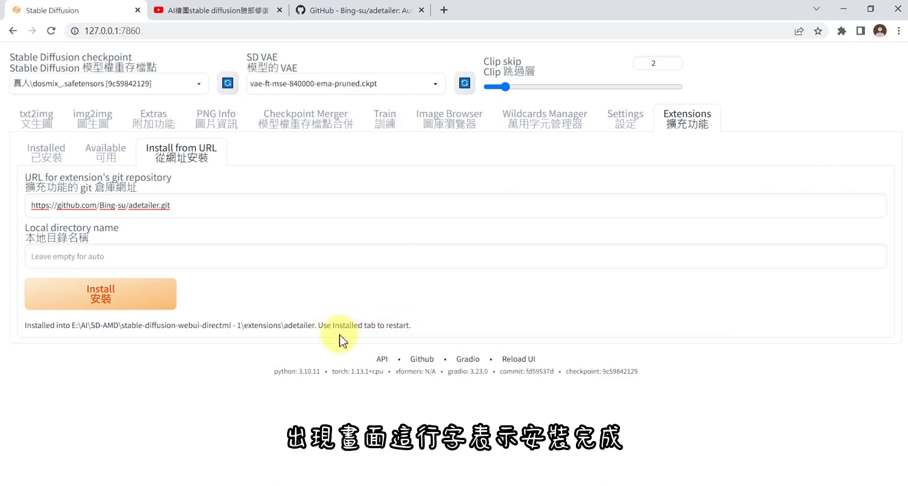
Apply the installed extensions with a UI restart and reload the Stable Diffusion page
left_click(46, 154)
left_click(100, 208)
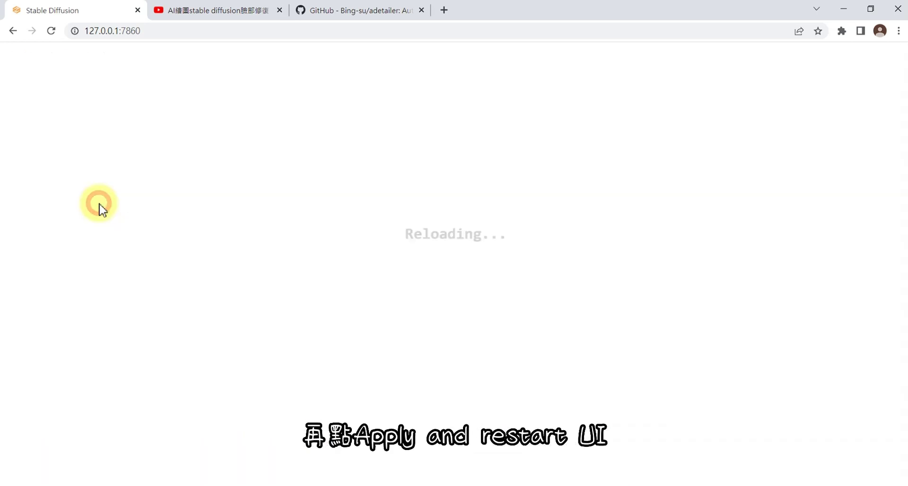
left_click(52, 31)
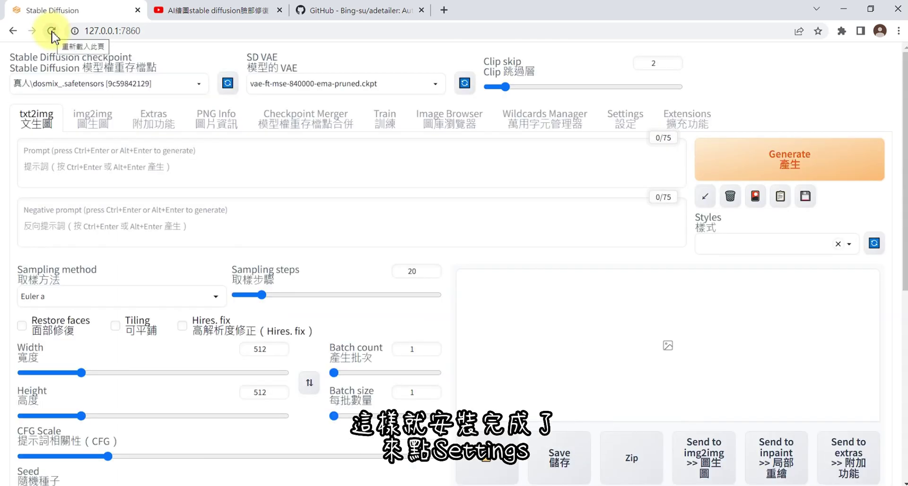
Set Max models to 3 in the After Detailer settings
left_click(625, 127)
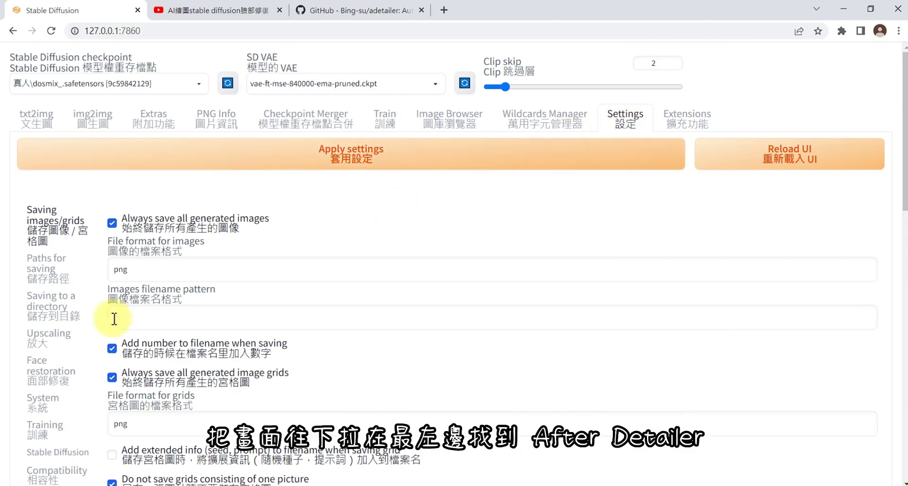
scroll(99, 338, "down", 6)
scroll(97, 337, "down", 5)
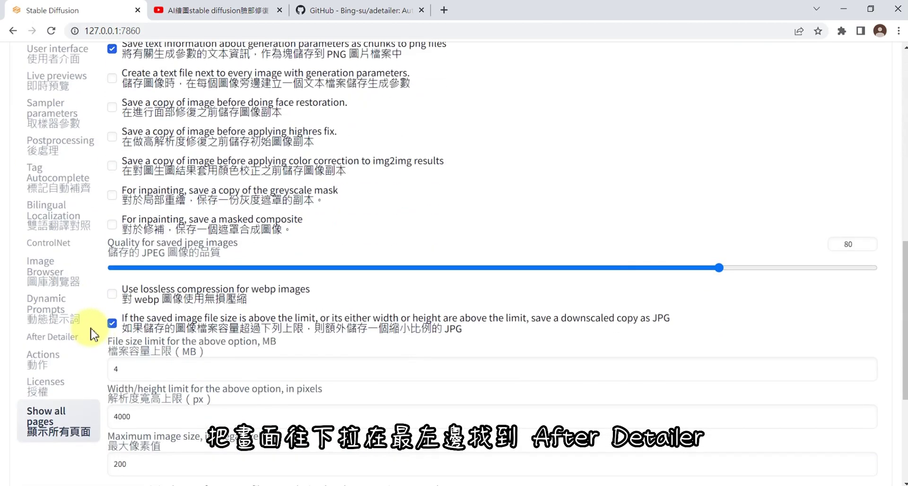
left_click(66, 337)
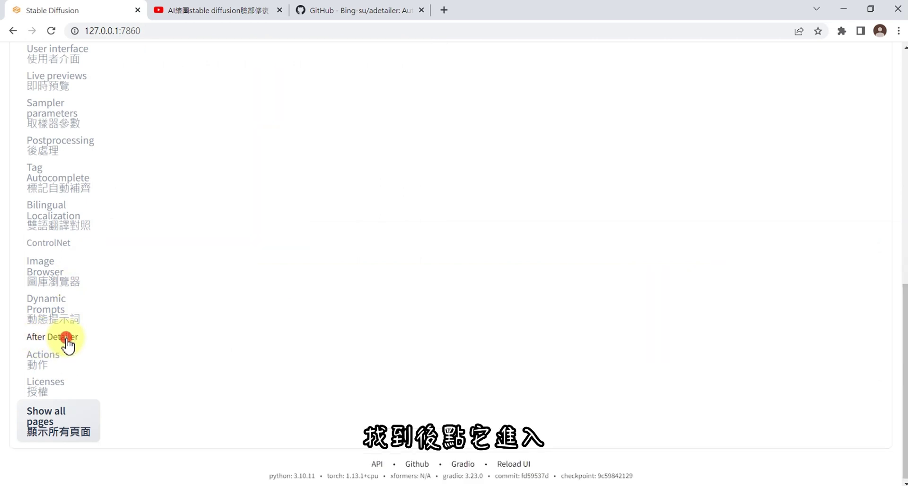
scroll(238, 248, "up", 10)
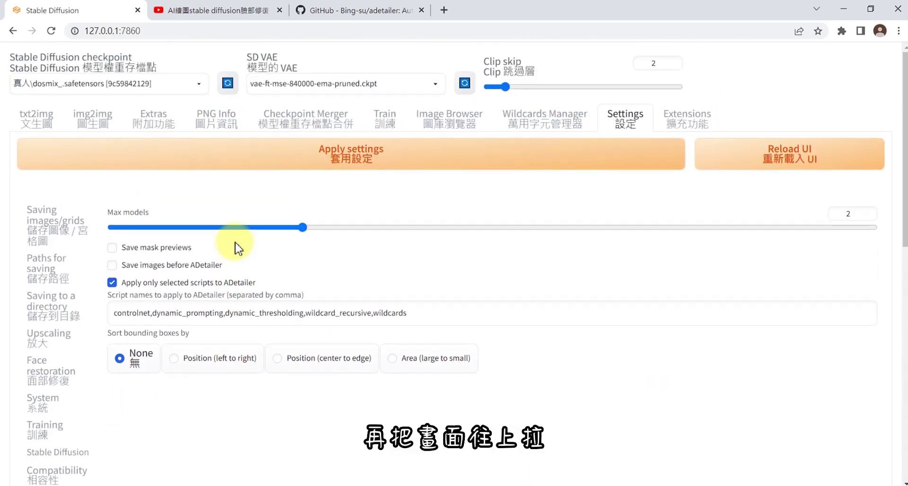
left_click(303, 228)
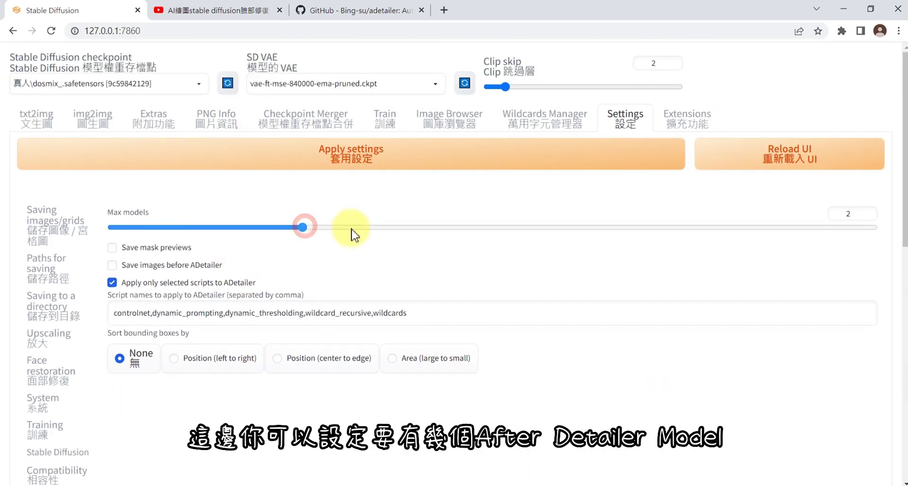
left_click(229, 227)
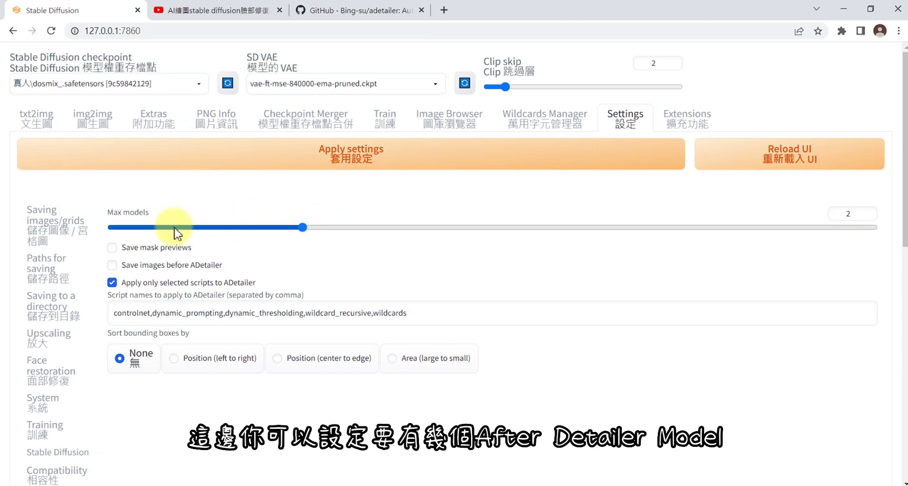
left_click_drag(175, 232, 529, 230)
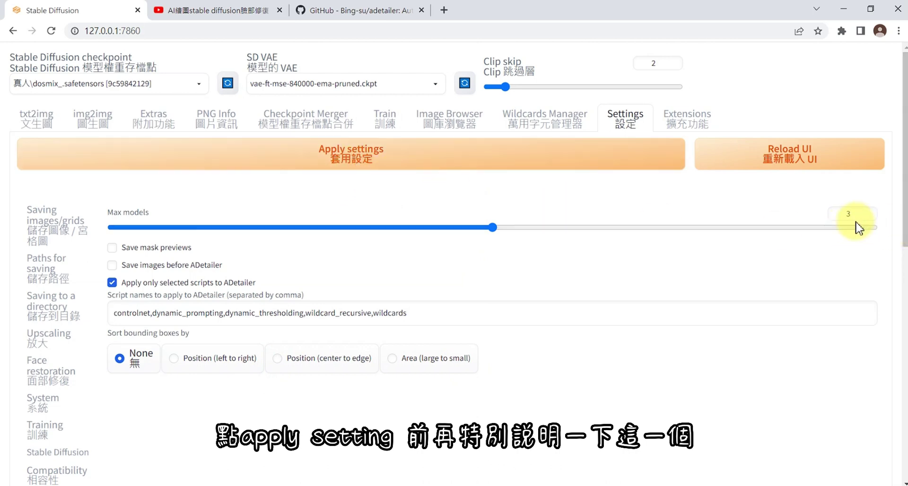
Examine the first and second model slots of After Detailer in txt2img
left_click(64, 127)
scroll(178, 313, "down", 5)
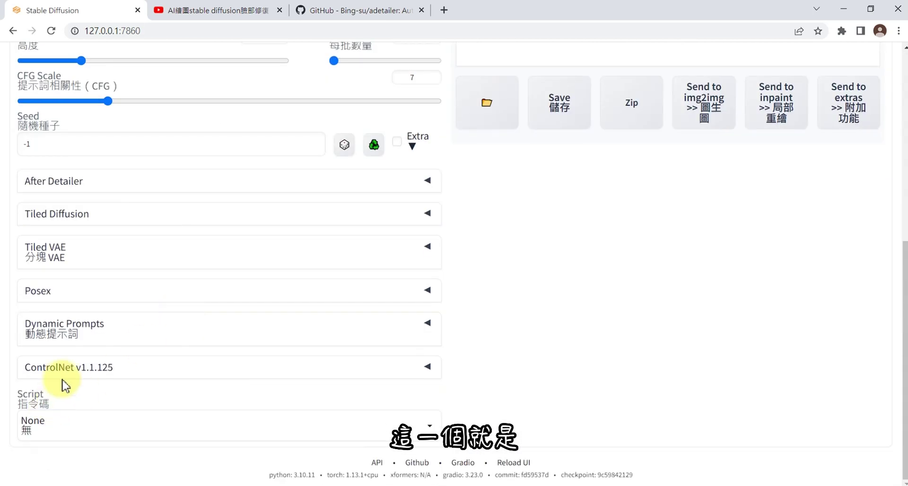
left_click(85, 184)
left_click(73, 225)
left_click(41, 225)
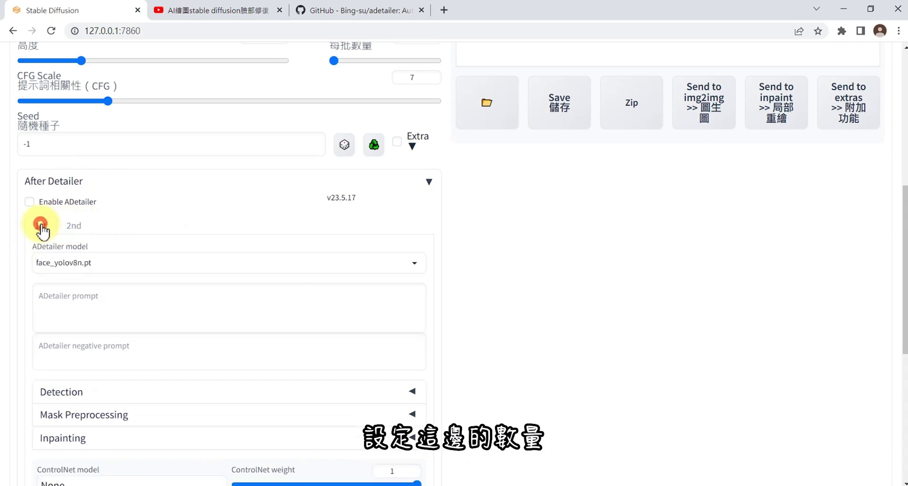
left_click(74, 226)
scroll(331, 243, "up", 8)
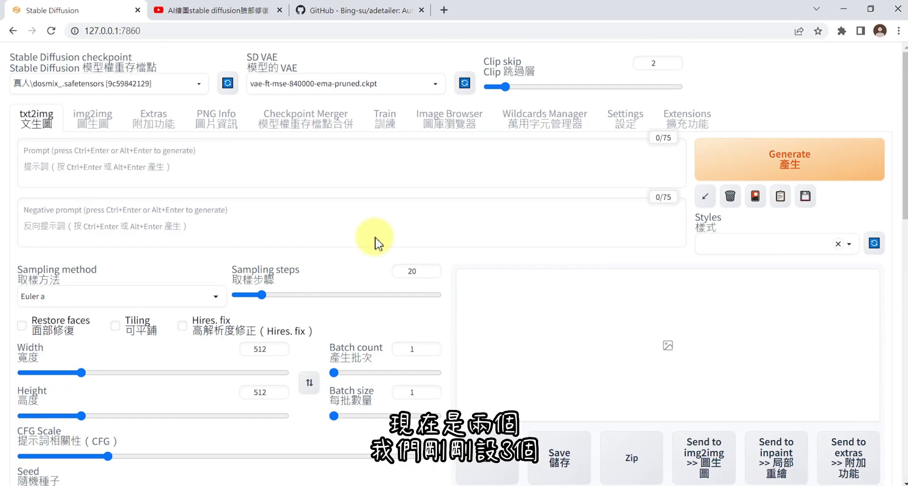
Apply the changed After Detailer settings and reload the UI
left_click(622, 120)
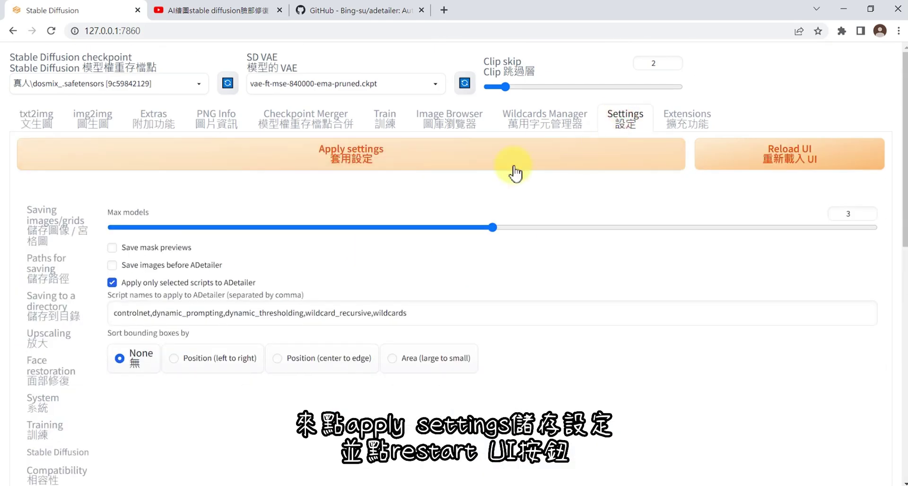
left_click(348, 154)
left_click(769, 161)
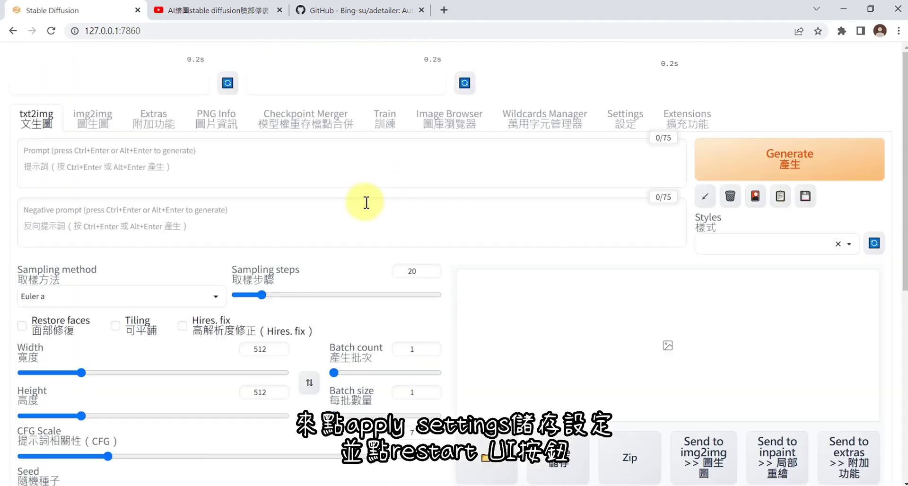
Check the first, second and third After Detailer model slots in txt2img after the reload
scroll(185, 348, "down", 6)
left_click(82, 246)
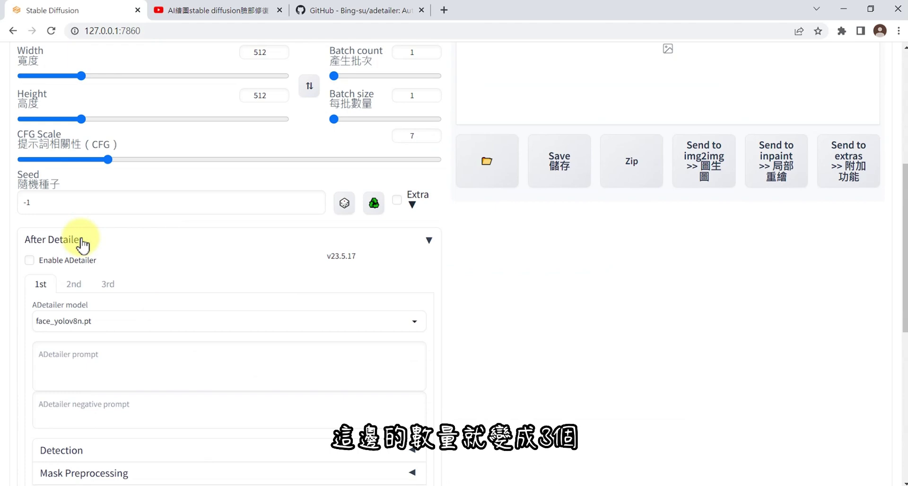
left_click(105, 284)
left_click(74, 284)
left_click(41, 284)
left_click(73, 284)
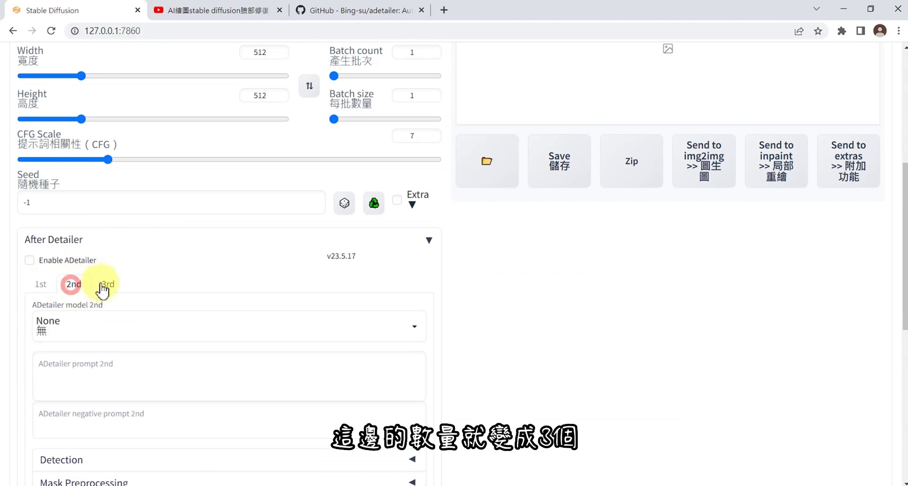
left_click(106, 283)
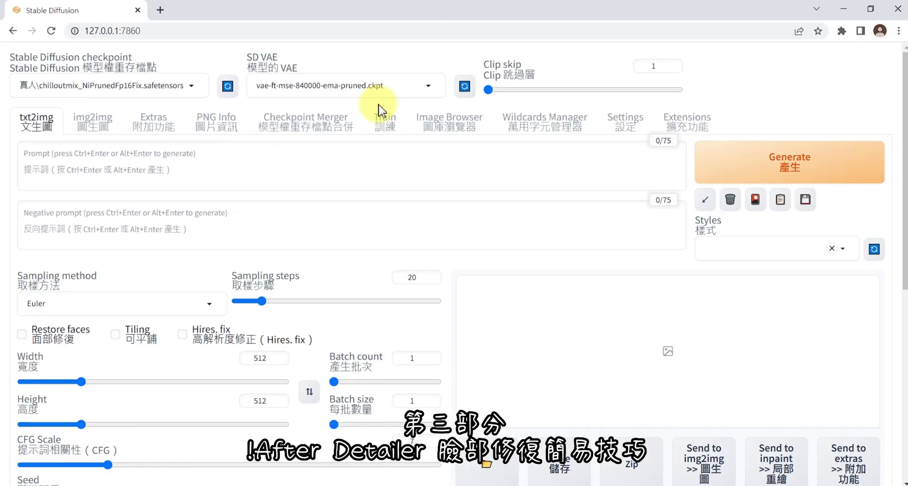
Locate the After Detailer section in both txt2img and img2img
scroll(166, 199, "down", 8)
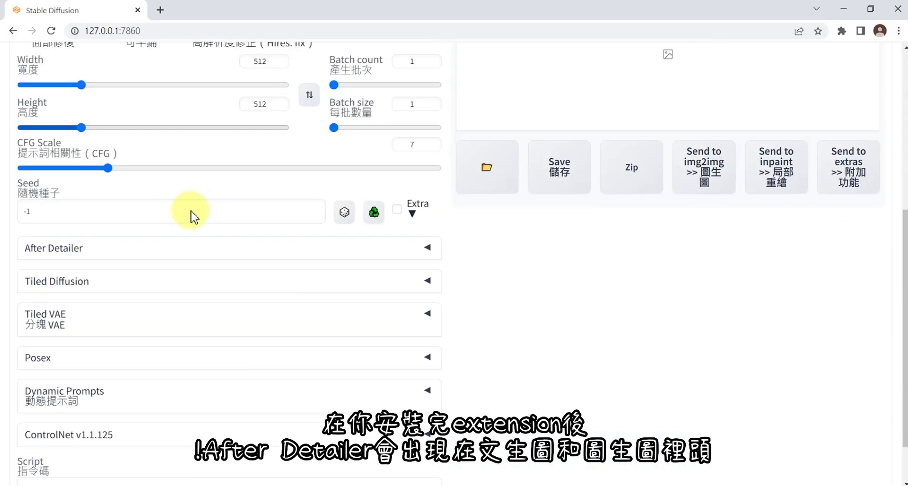
scroll(118, 201, "up", 8)
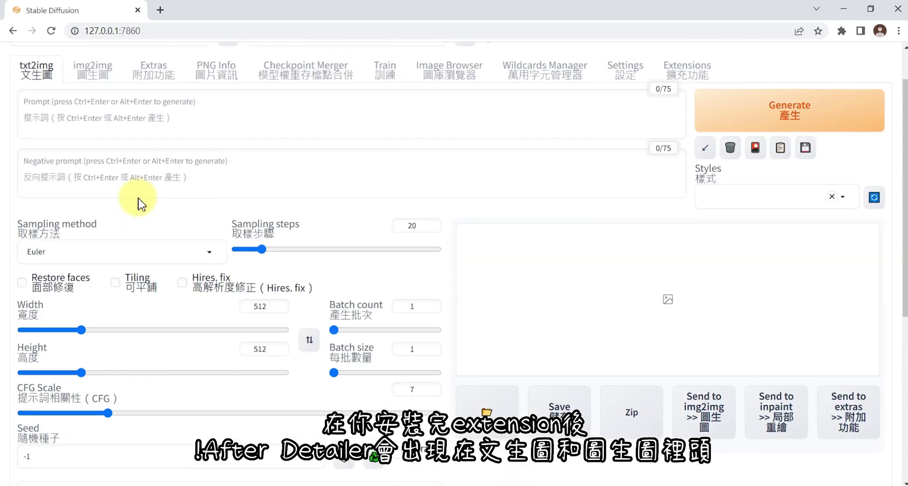
left_click(92, 121)
scroll(146, 255, "down", 10)
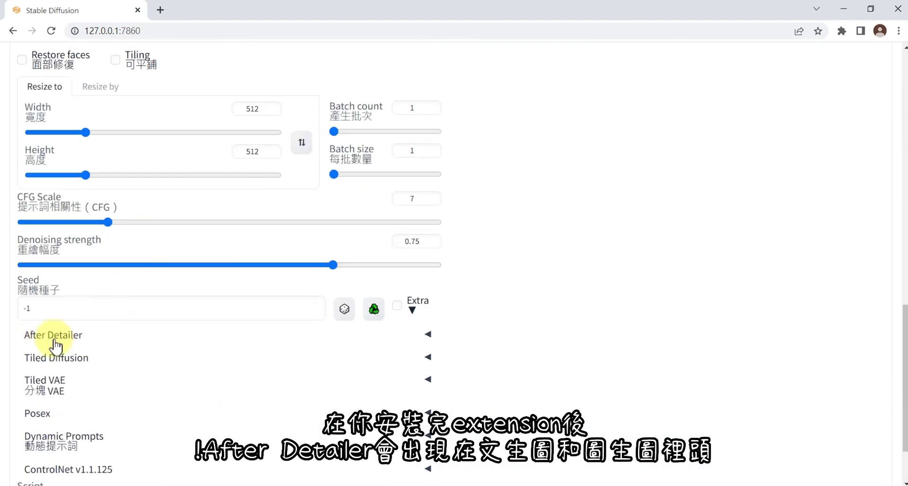
scroll(118, 243, "up", 10)
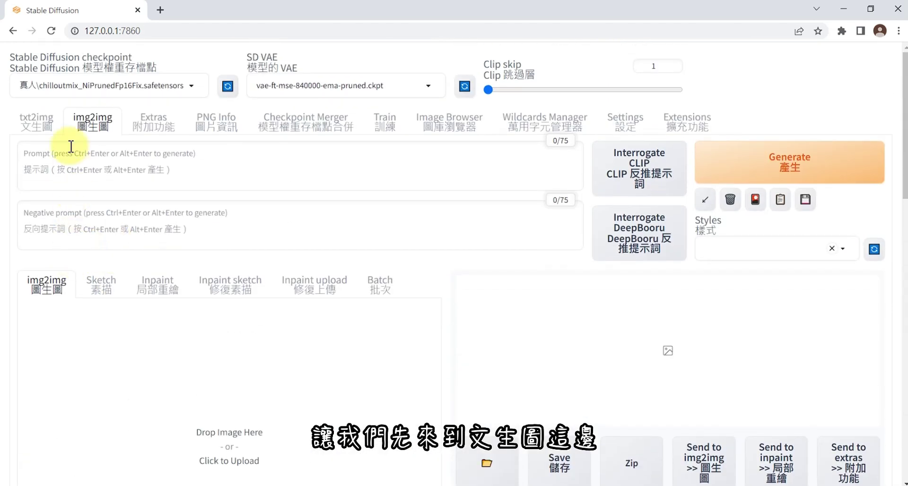
Generate the 288 × 444 full-body image of a girl in txt2img and inspect her face in the enlarged result
left_click(35, 121)
left_click(788, 173)
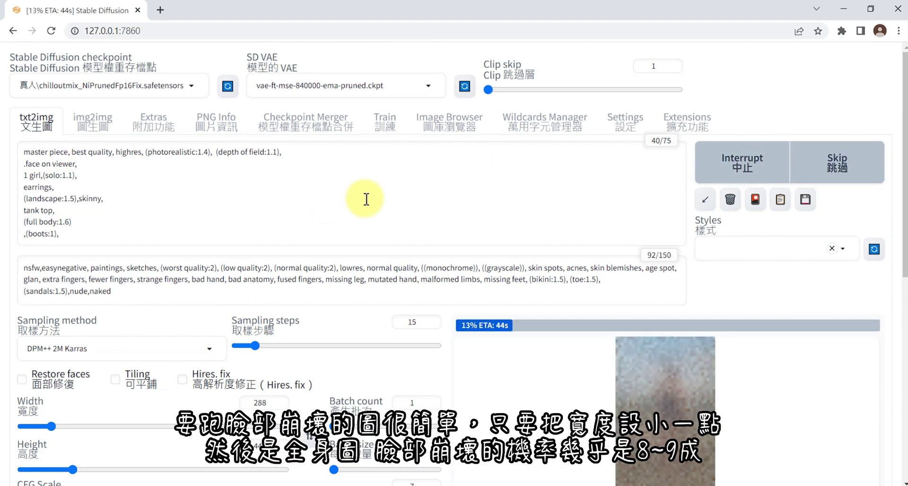
scroll(453, 223, "down", 3)
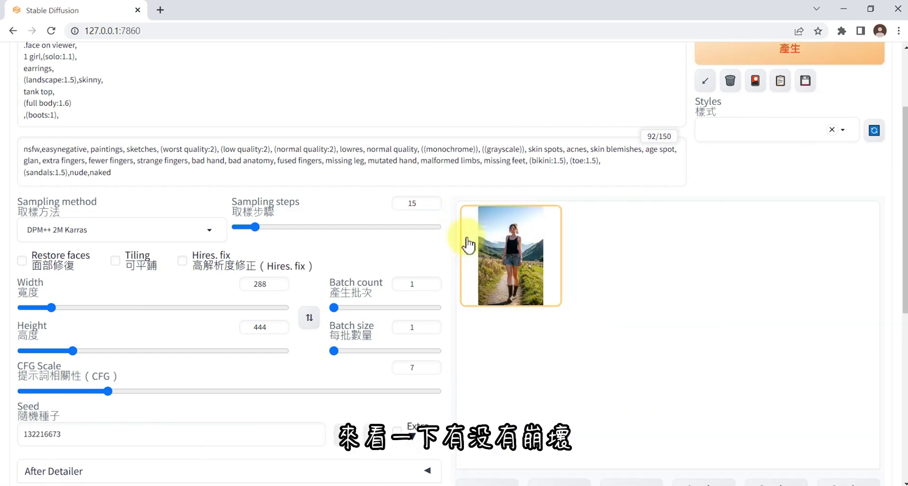
left_click(518, 255)
left_click(666, 298)
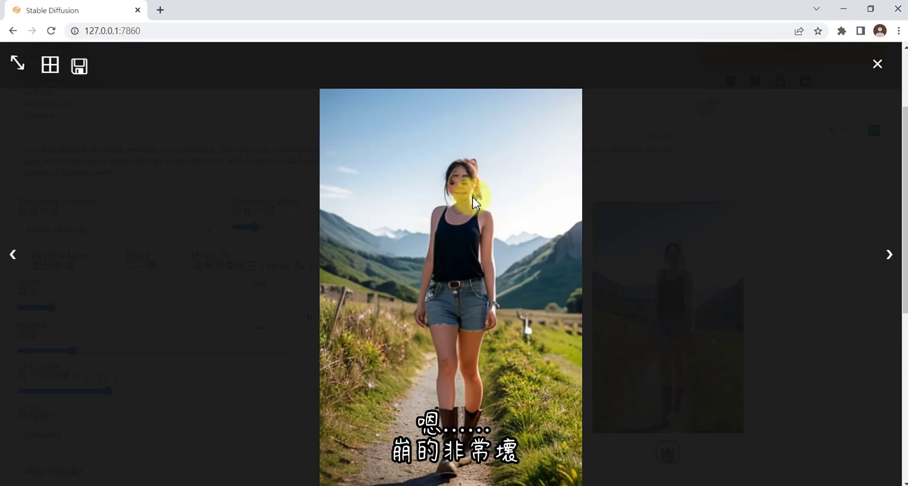
left_click(875, 63)
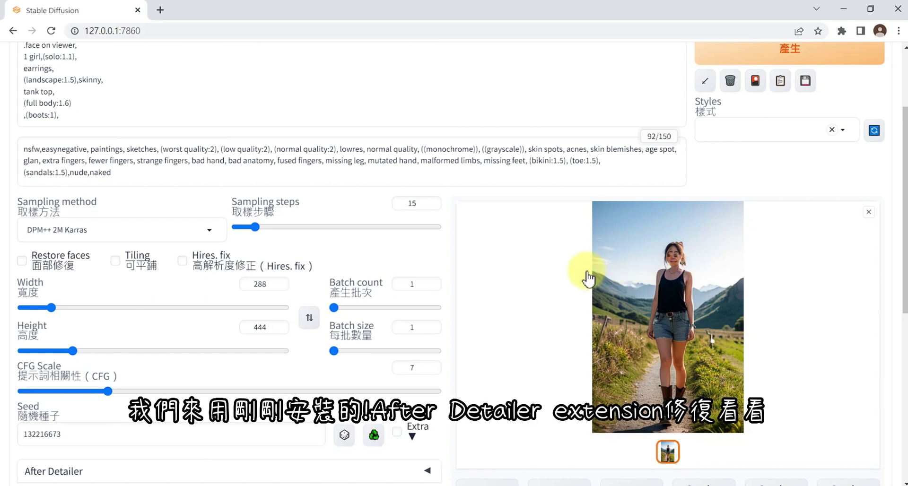
Expand After Detailer in txt2img and review its model, prompt, Detection, Mask Preprocessing, Inpainting and ControlNet options
scroll(453, 300, "down", 4)
scroll(454, 300, "down", 2)
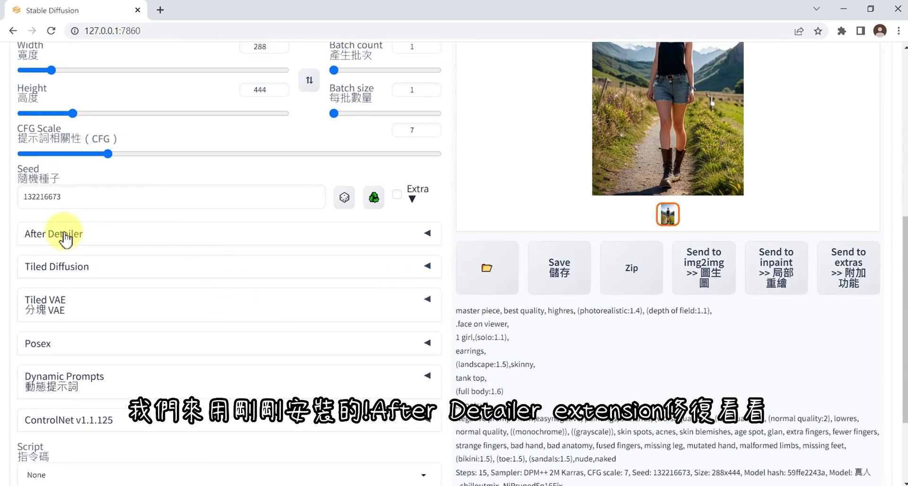
left_click(106, 239)
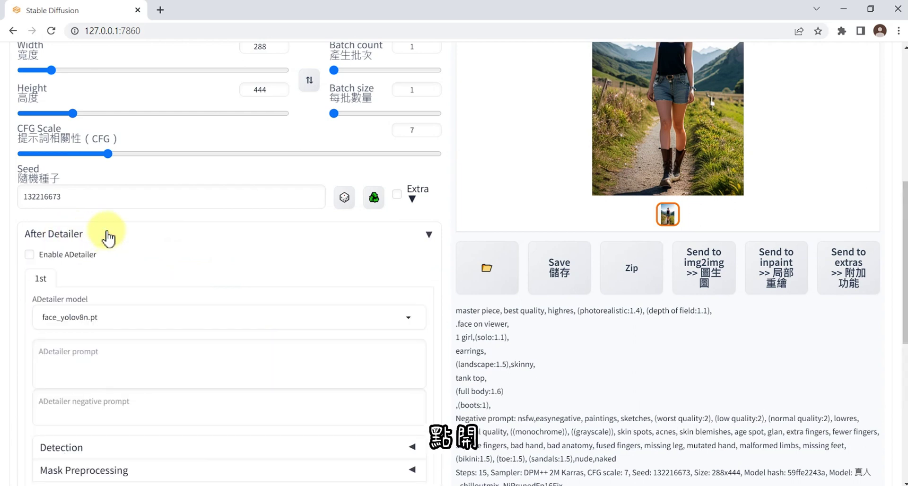
scroll(172, 216, "down", 5)
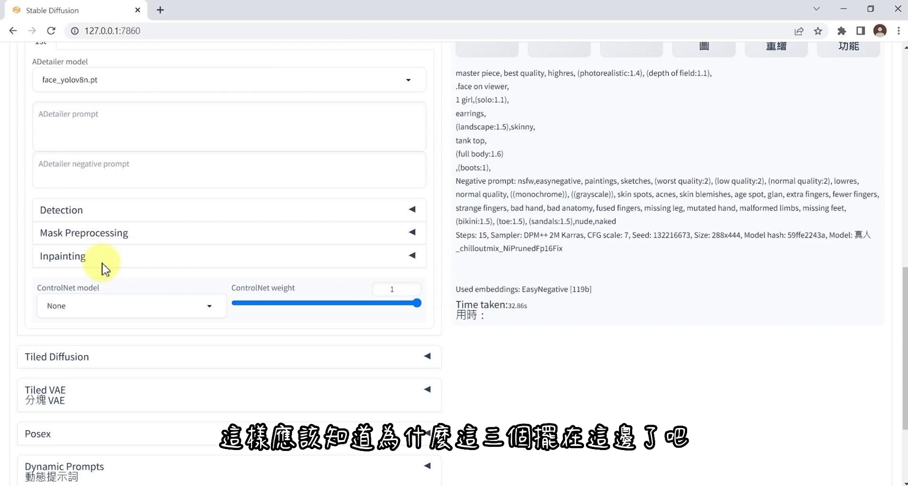
scroll(104, 269, "up", 4)
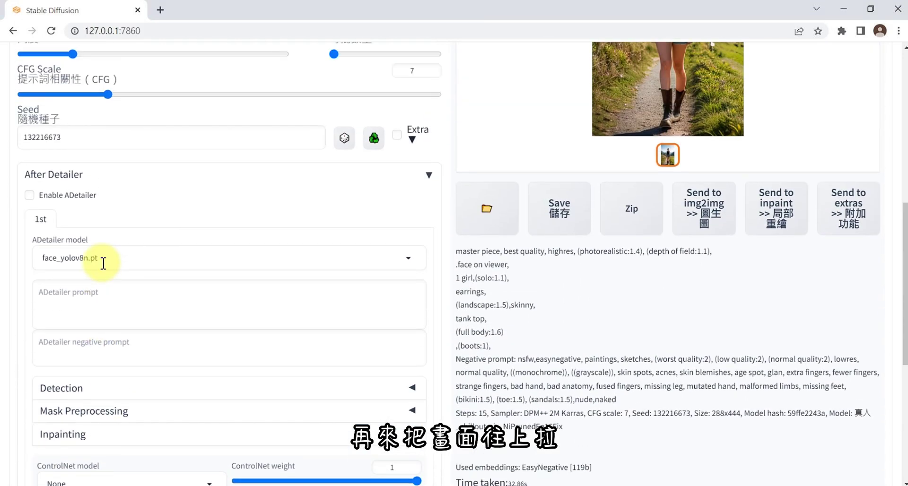
Enable ADetailer in txt2img and choose face_yolov8n.pt as the first slot's ADetailer model
scroll(103, 263, "up", 1)
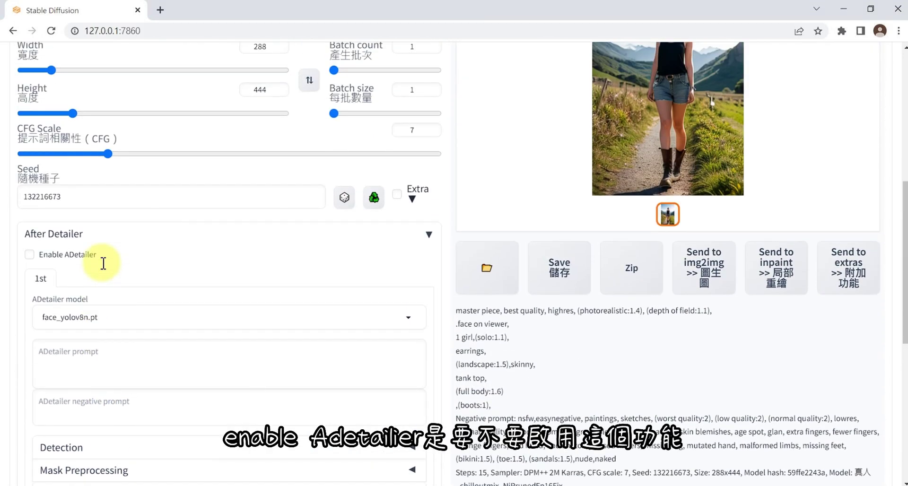
left_click(28, 255)
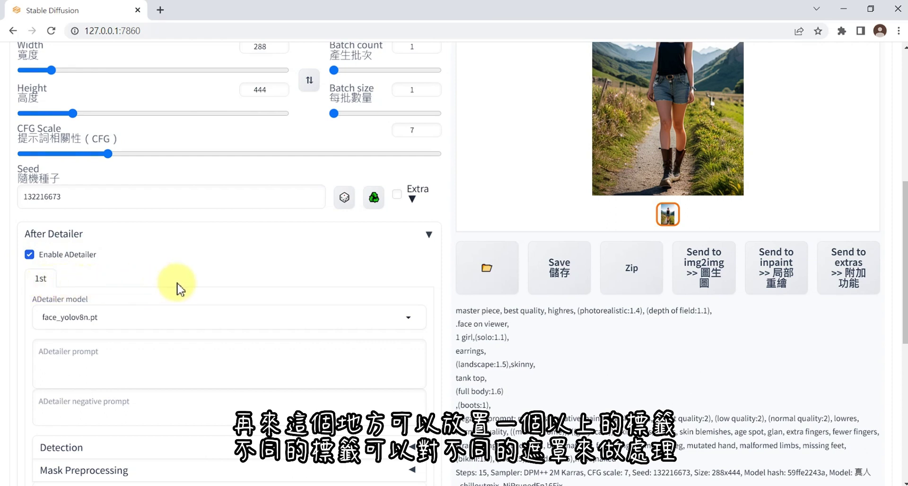
scroll(169, 288, "down", 3)
left_click(139, 198)
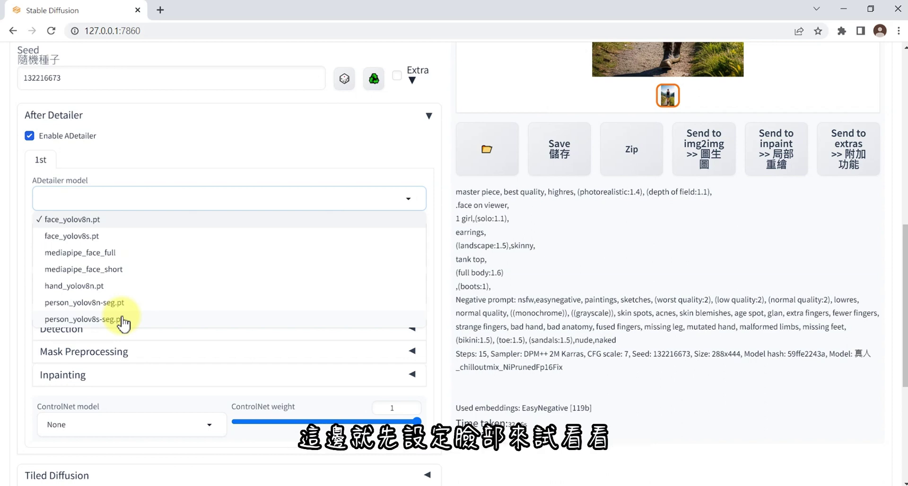
left_click(193, 219)
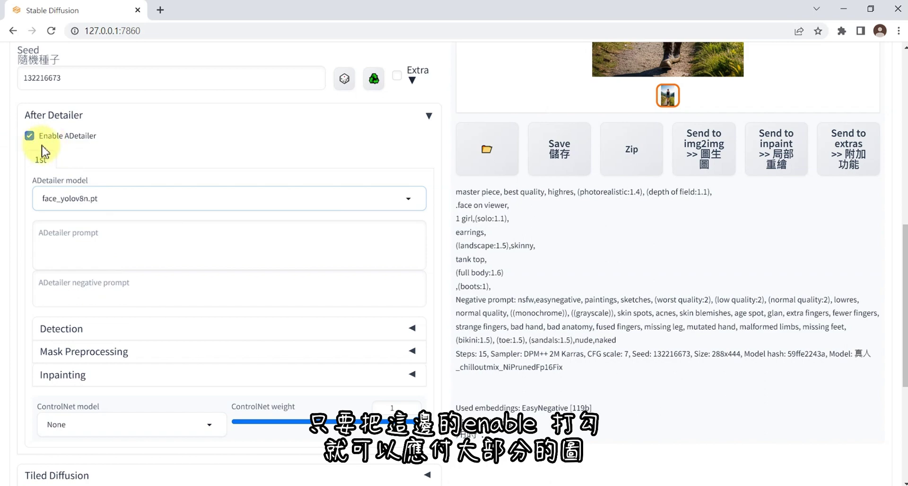
Regenerate the 288 × 444 image of the girl with ADetailer enabled and inspect her face in the enlarged result
scroll(494, 219, "up", 10)
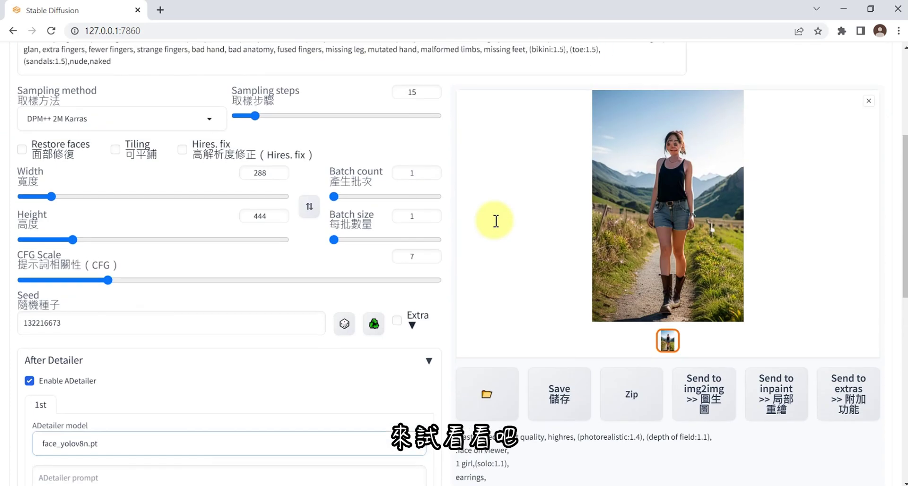
left_click(785, 163)
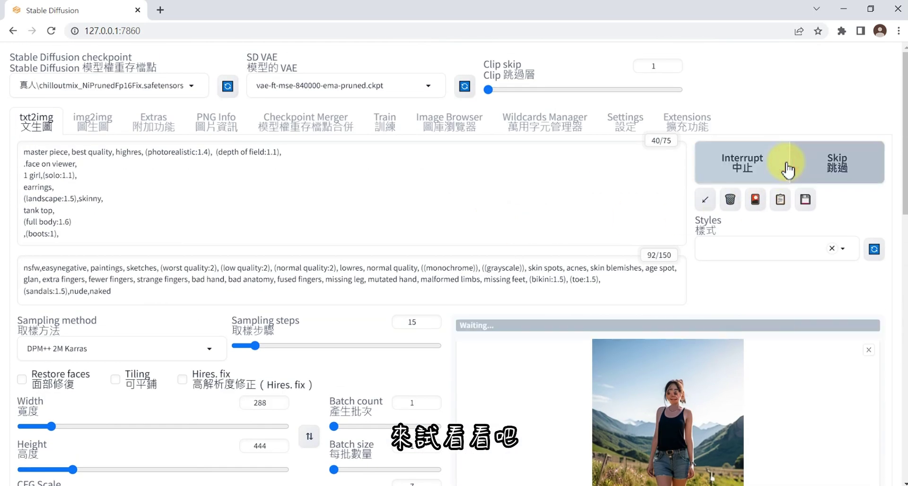
scroll(447, 323, "down", 3)
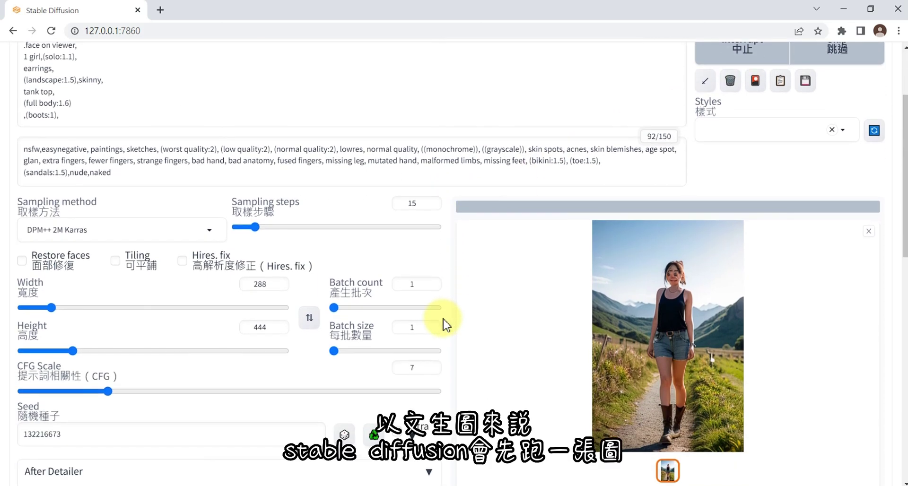
scroll(446, 325, "down", 1)
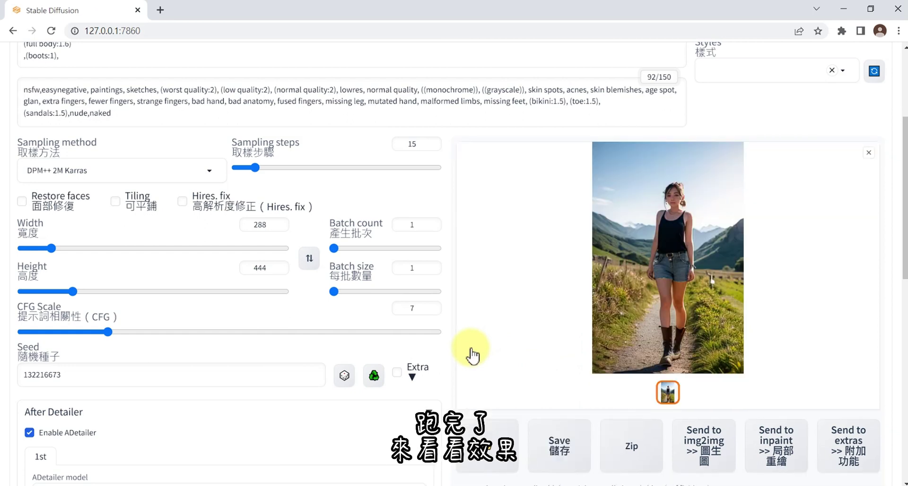
left_click(671, 239)
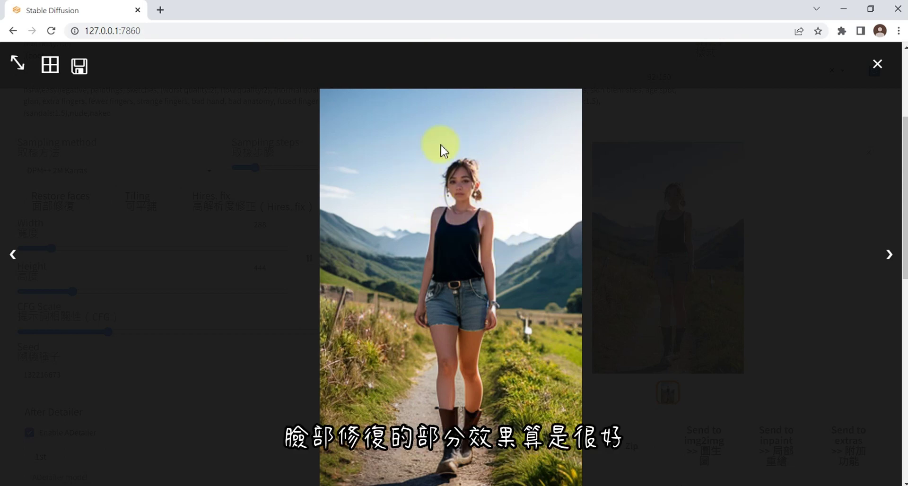
left_click(877, 64)
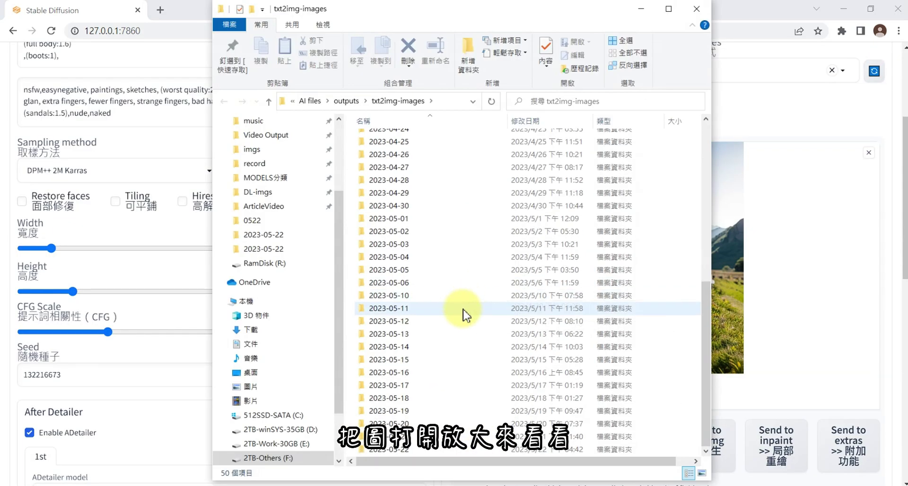
double_click(462, 314)
double_click(453, 406)
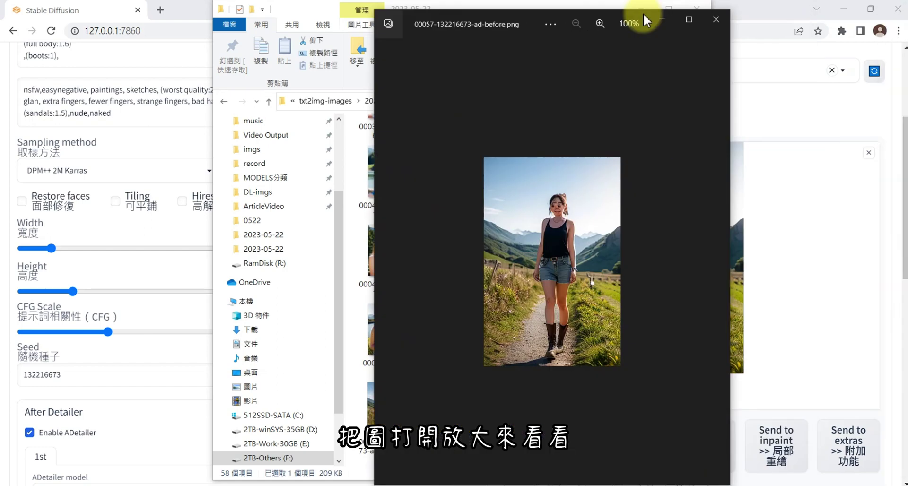
scroll(473, 238, "up", 8)
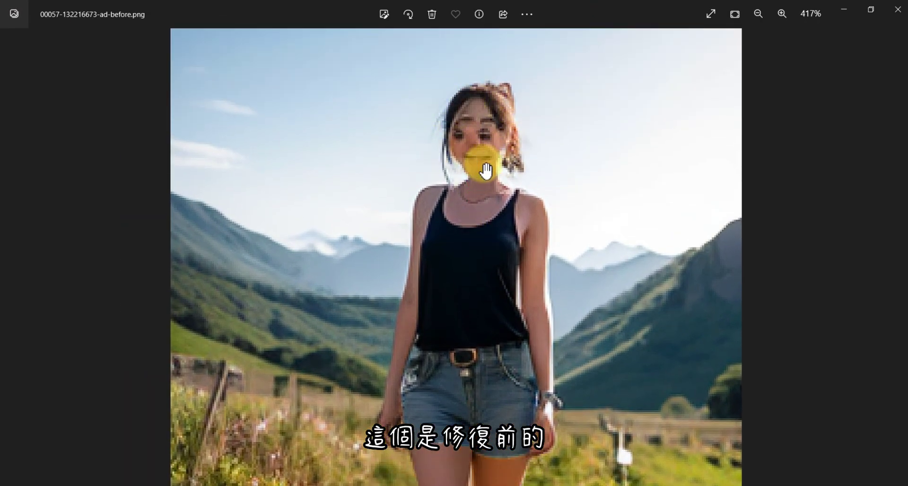
Compare the face in 00058-132216673.png with the ad-before version at high magnification, and return to Stable Diffusion
left_click(900, 260)
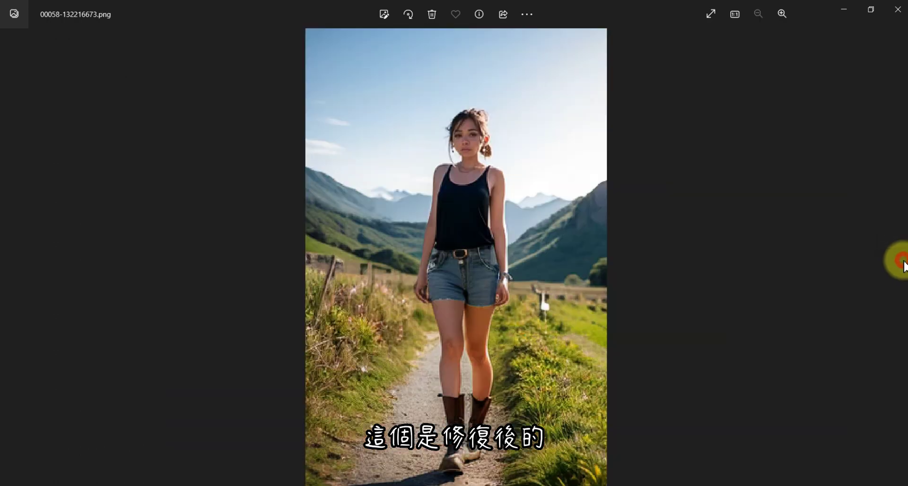
scroll(493, 199, "up", 5)
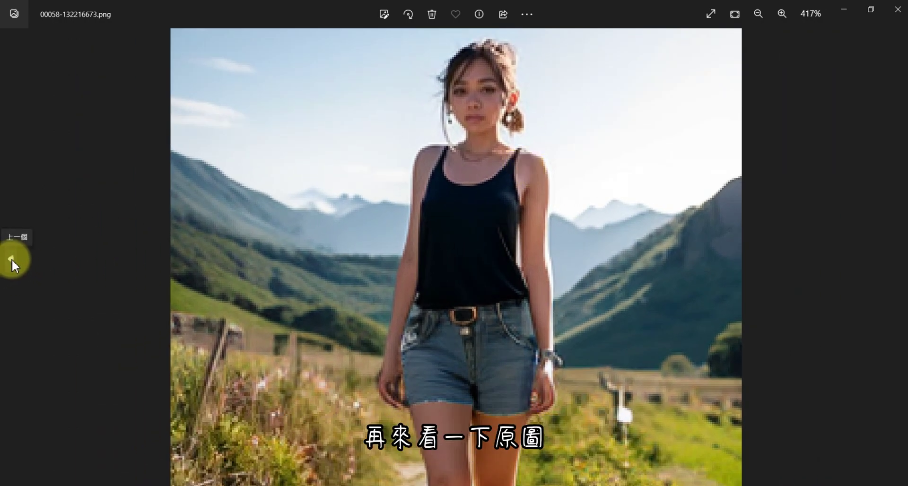
left_click(11, 259)
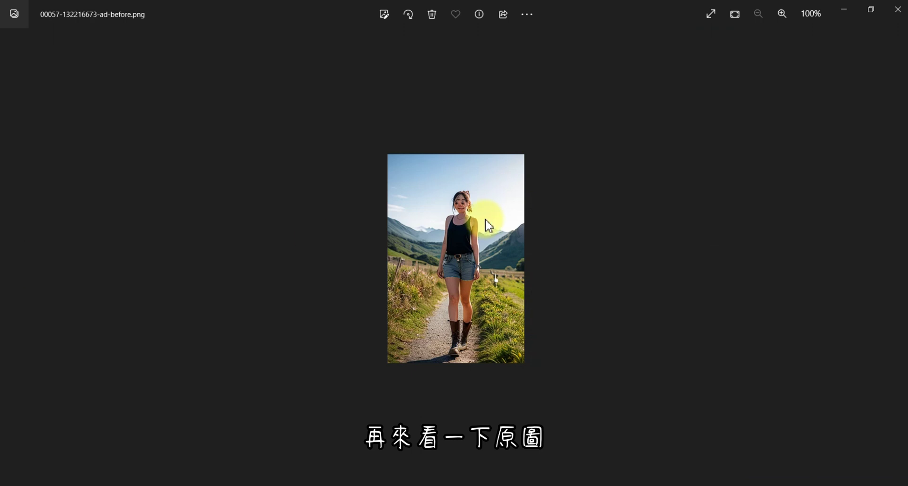
scroll(484, 215, "up", 3)
scroll(481, 212, "up", 3)
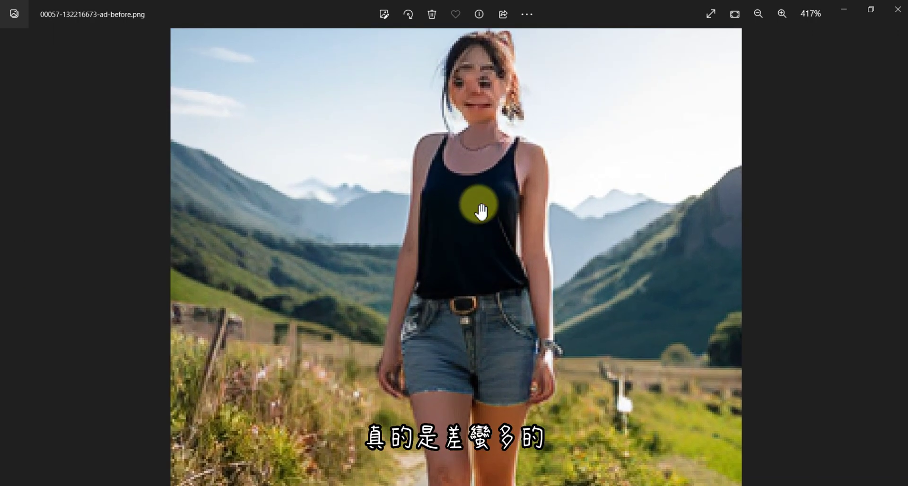
left_click(897, 10)
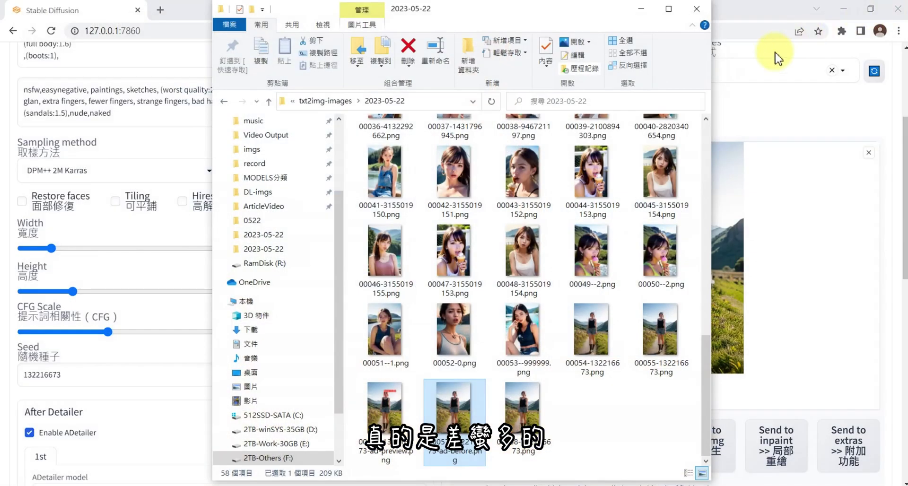
left_click(699, 13)
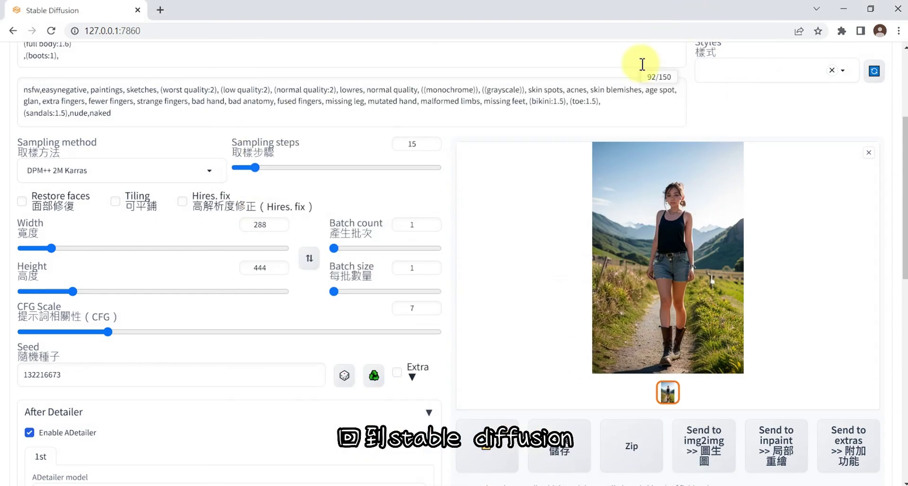
Expand After Detailer's Detection settings and raise the Detection model confidence threshold to 100%
scroll(366, 272, "down", 6)
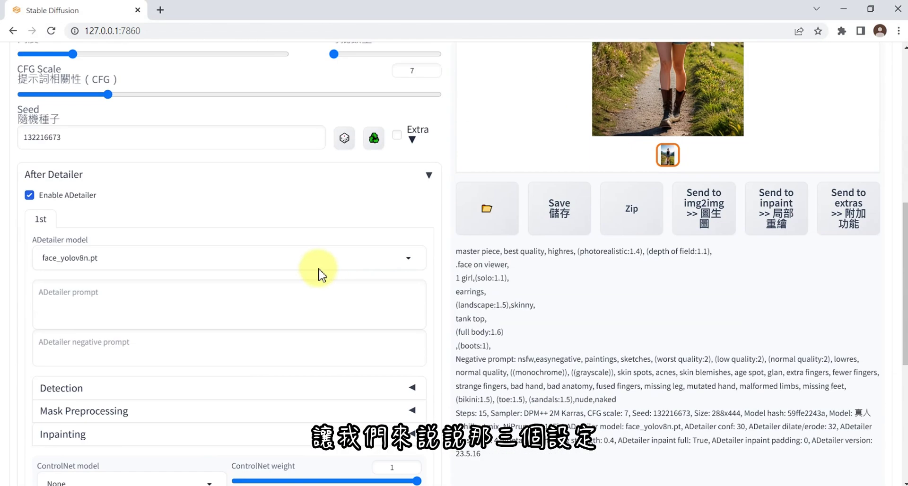
left_click(80, 330)
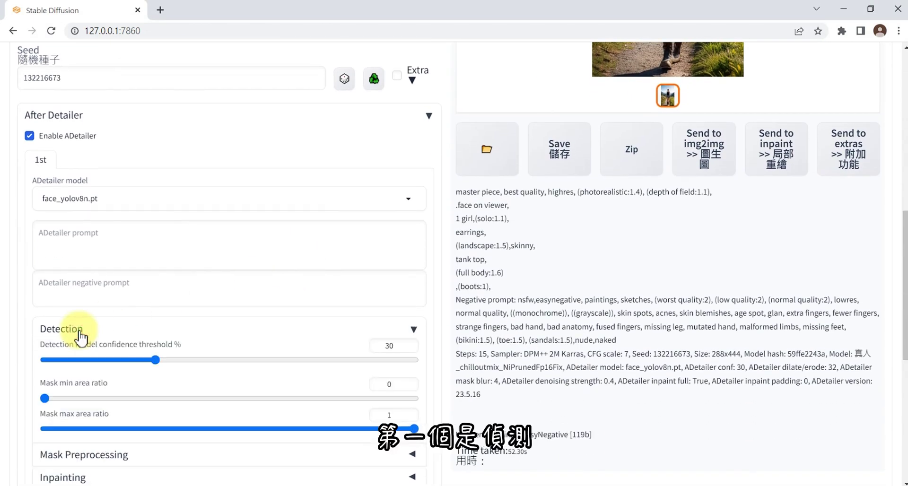
scroll(156, 326, "down", 2)
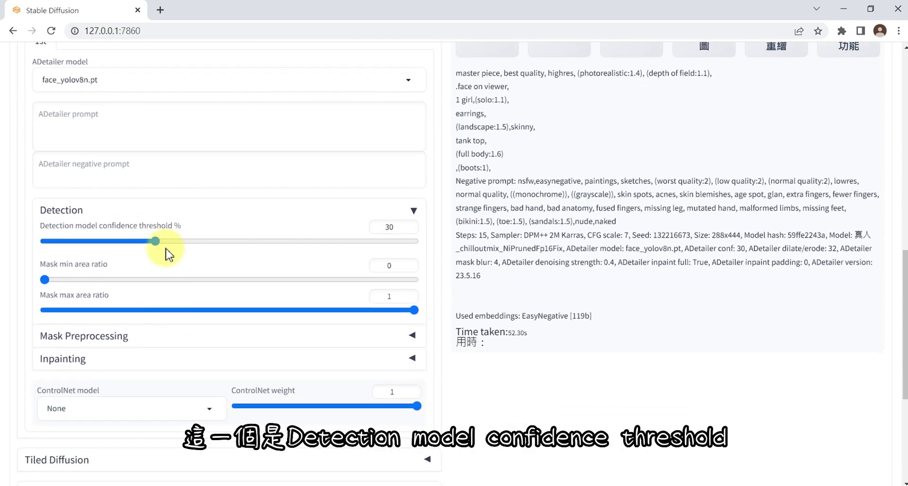
left_click_drag(166, 243, 430, 246)
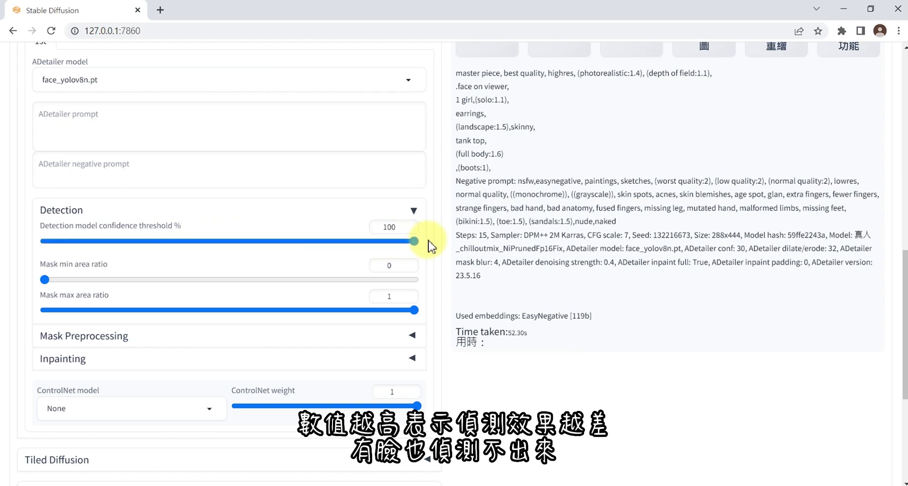
left_click_drag(414, 241, 171, 247)
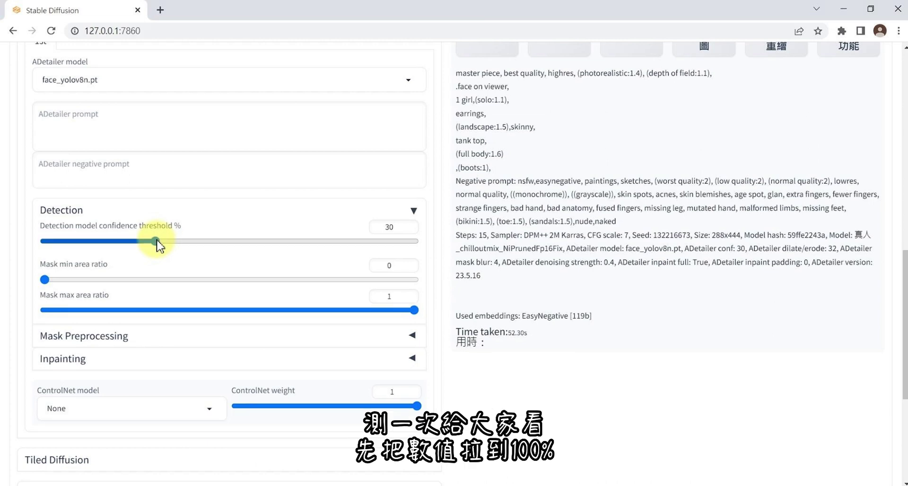
left_click_drag(156, 242, 415, 241)
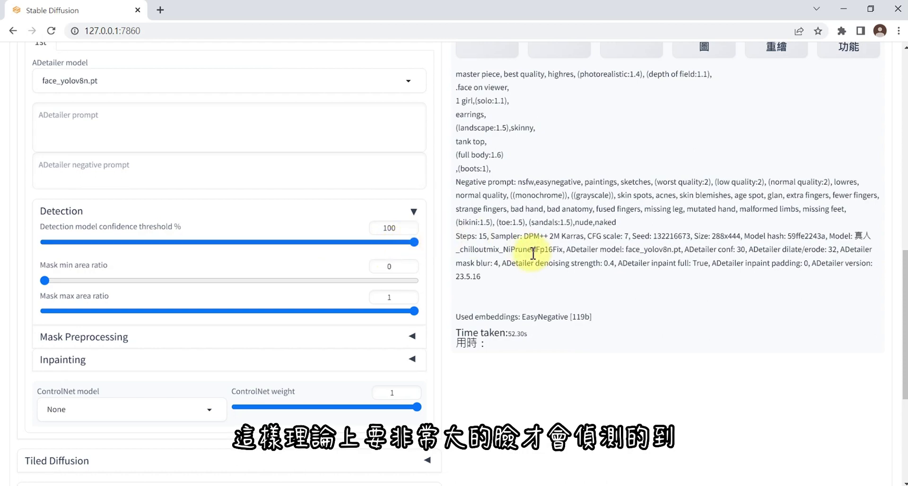
Regenerate the image with the 100% confidence threshold and inspect the girl's face in the enlarged result
scroll(533, 254, "up", 12)
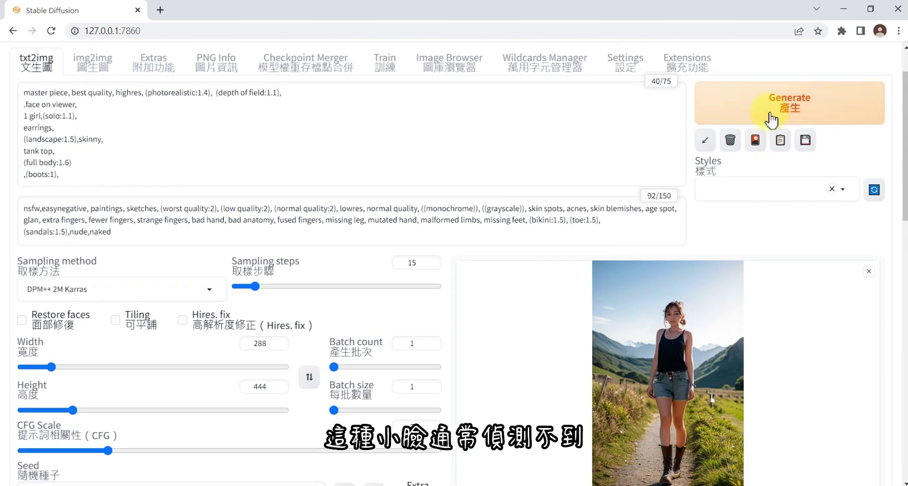
left_click(771, 118)
scroll(713, 255, "down", 2)
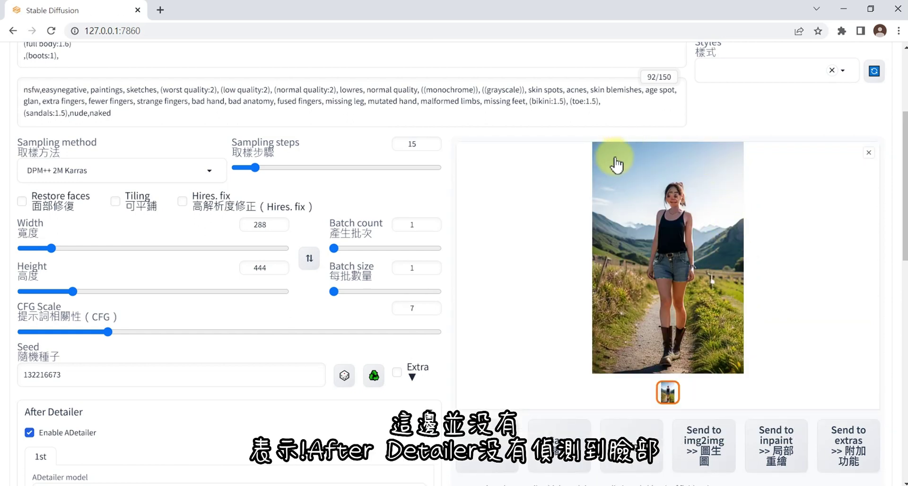
left_click(636, 247)
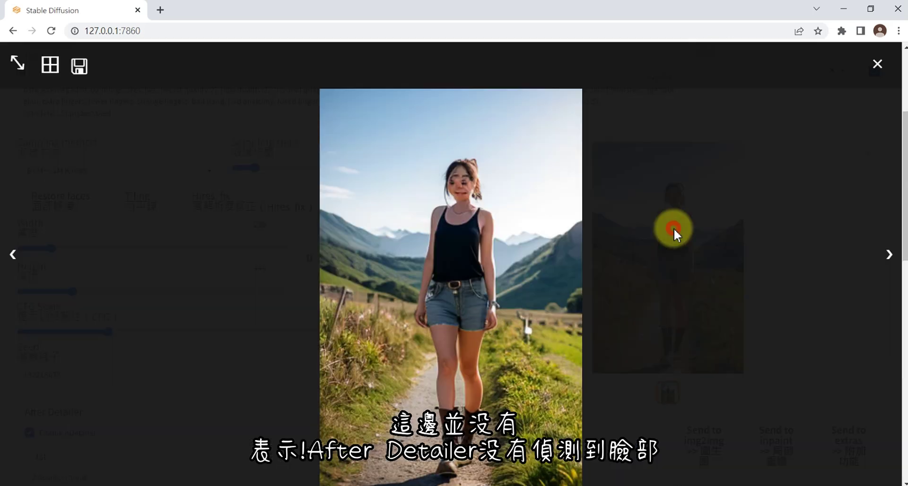
left_click(876, 63)
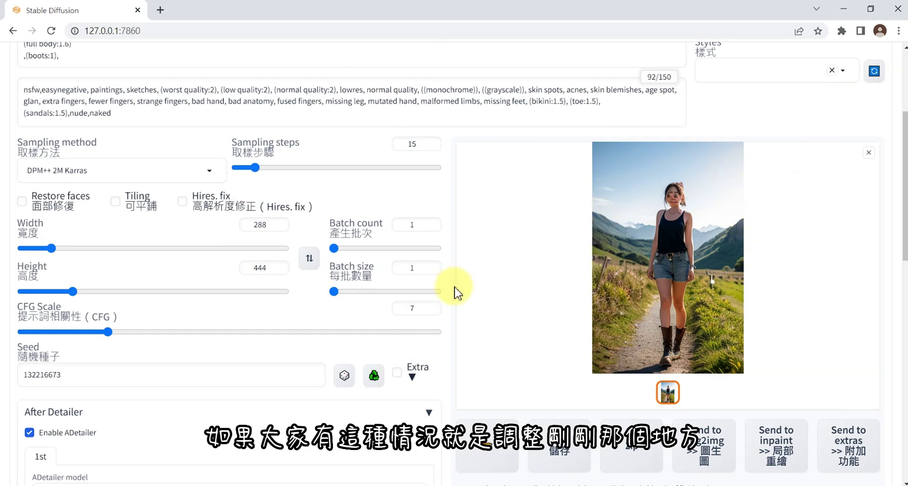
Set the Detection model confidence threshold to 80% and generate the image again
scroll(461, 298, "down", 8)
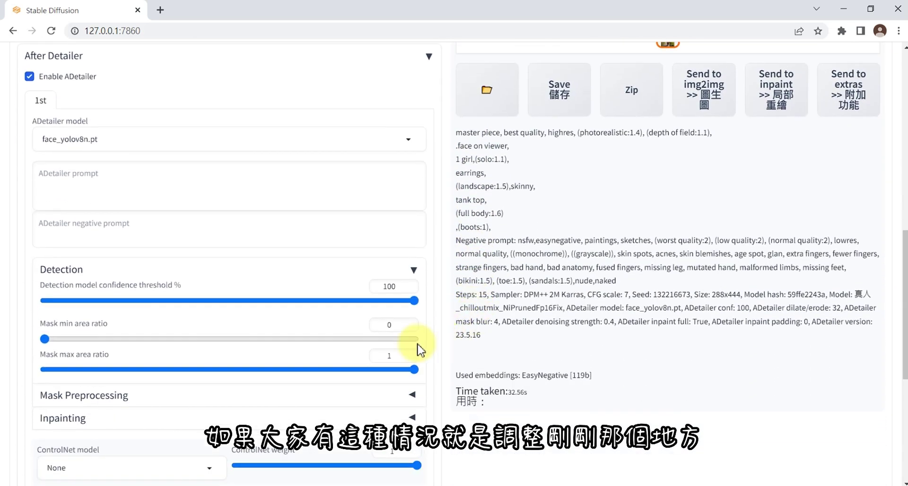
double_click(381, 286)
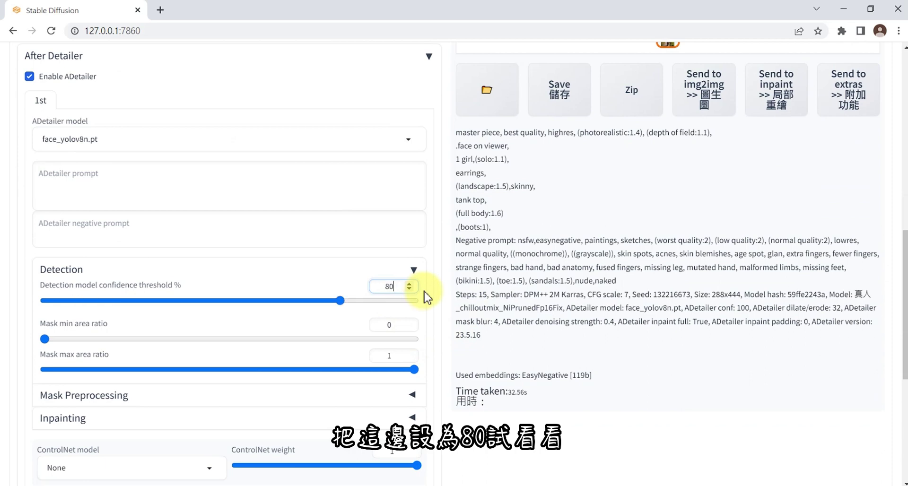
scroll(543, 289, "up", 10)
left_click(782, 106)
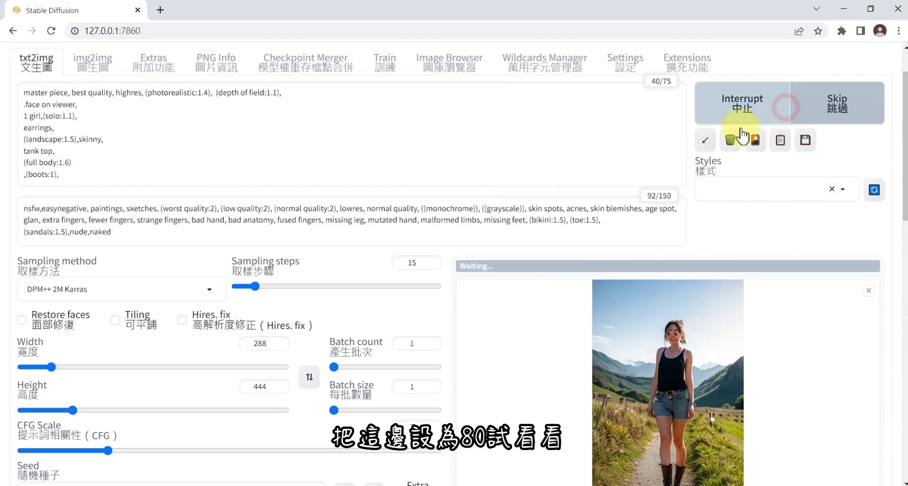
Inspect the girl's face in the enlarged image generated with the 80% threshold
scroll(538, 239, "down", 5)
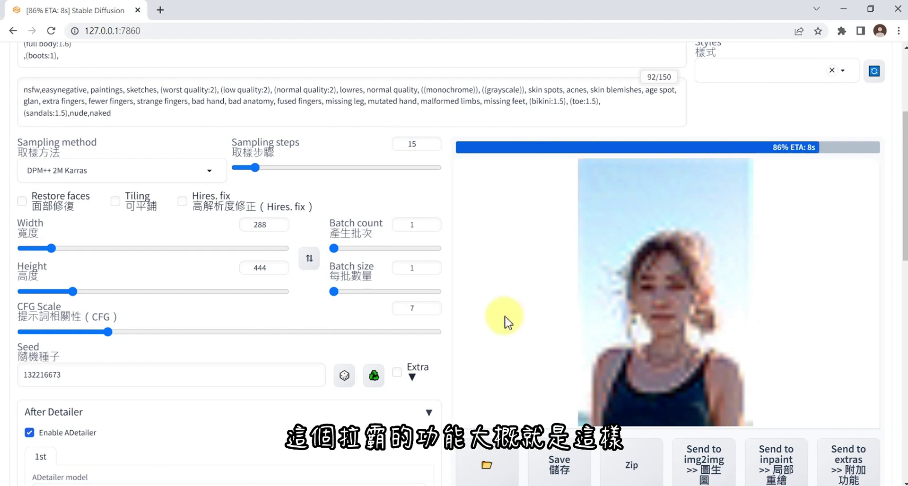
left_click(686, 217)
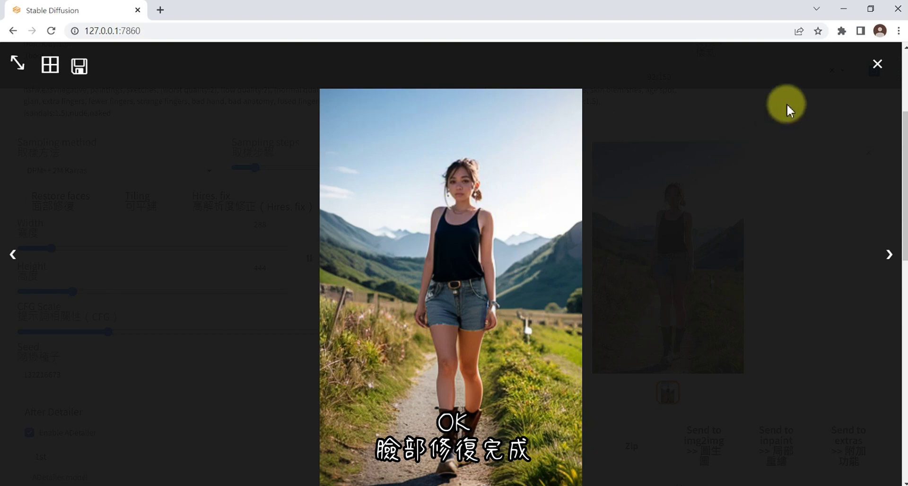
left_click(867, 72)
Try a Mask min area ratio of 0.219 in the Detection settings, restoring it to 0 with the Mask max area ratio at 1
scroll(372, 318, "down", 4)
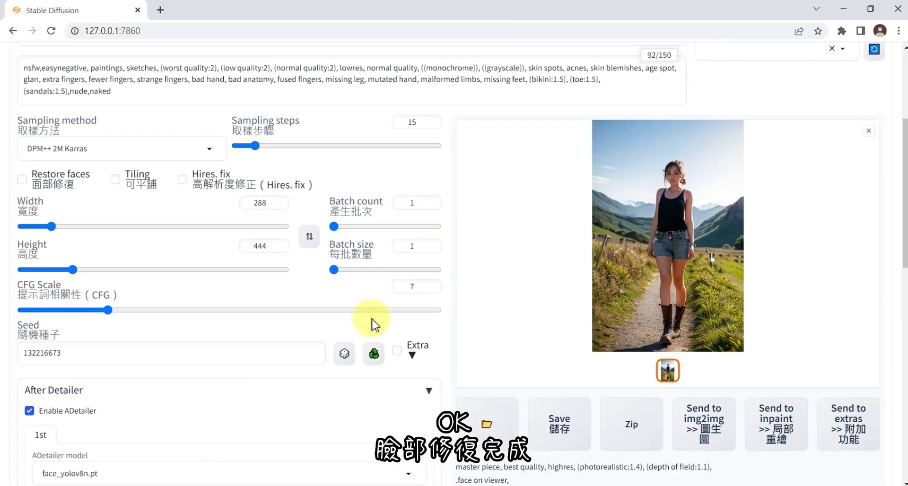
scroll(364, 308, "down", 3)
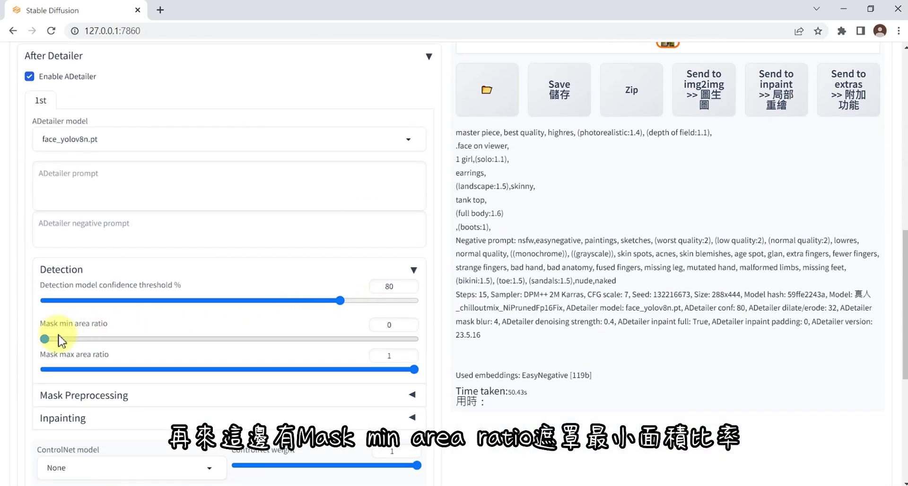
left_click(45, 339)
left_click_drag(56, 344, 128, 346)
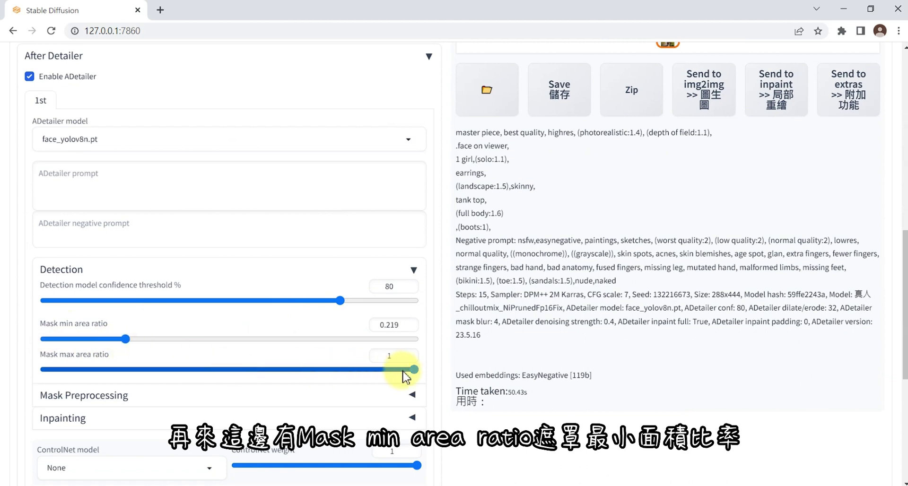
mouse_move(410, 369)
left_mouse_down()
mouse_move(308, 370)
mouse_move(418, 371)
left_mouse_up()
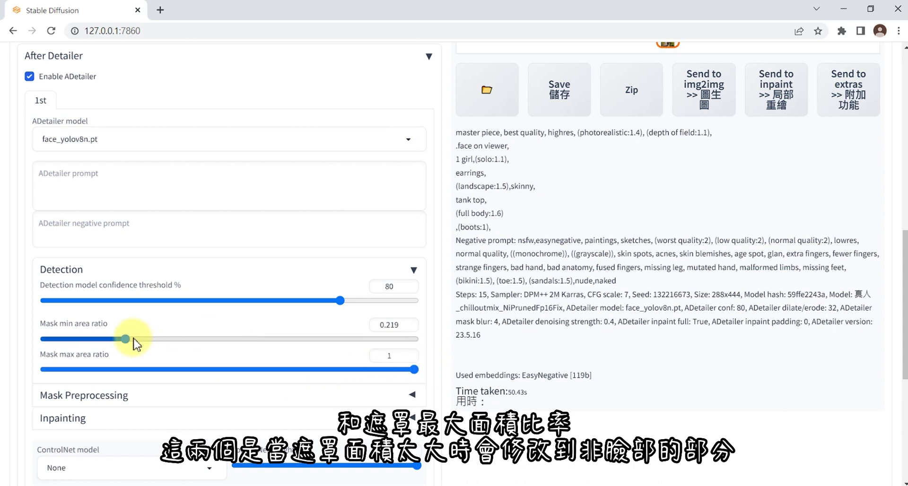
left_click_drag(130, 339, 14, 339)
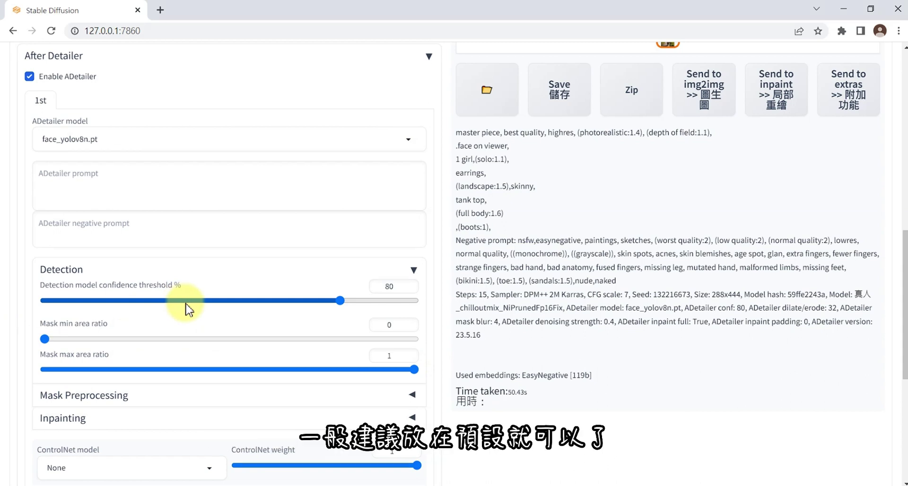
Collapse After Detailer's Detection settings and expand the Mask Preprocessing settings
scroll(187, 310, "down", 1)
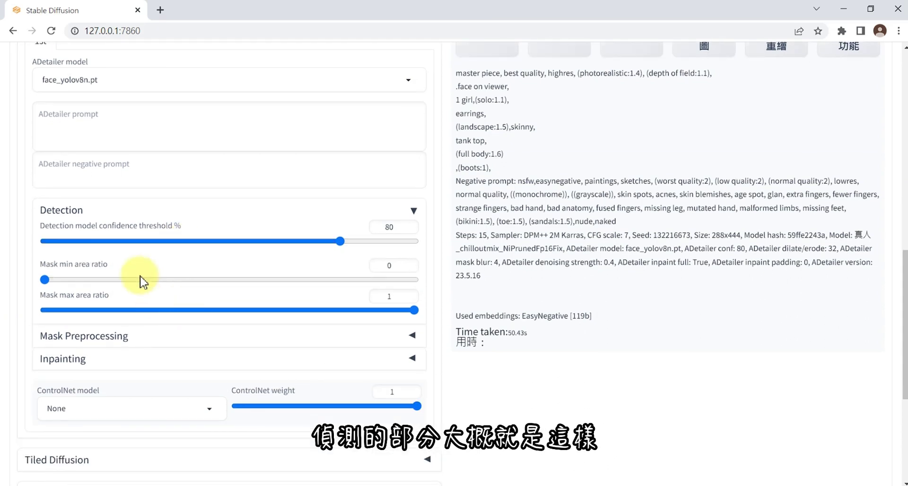
left_click(90, 214)
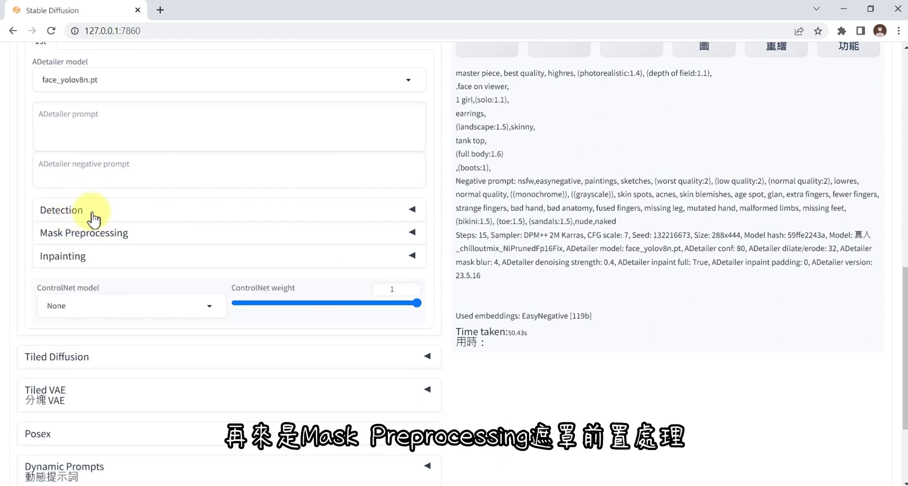
left_click(150, 241)
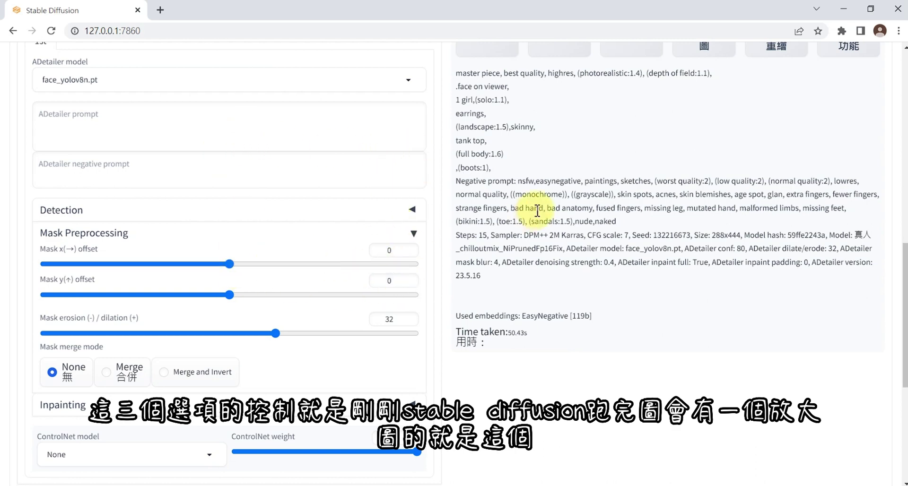
scroll(533, 211, "up", 7)
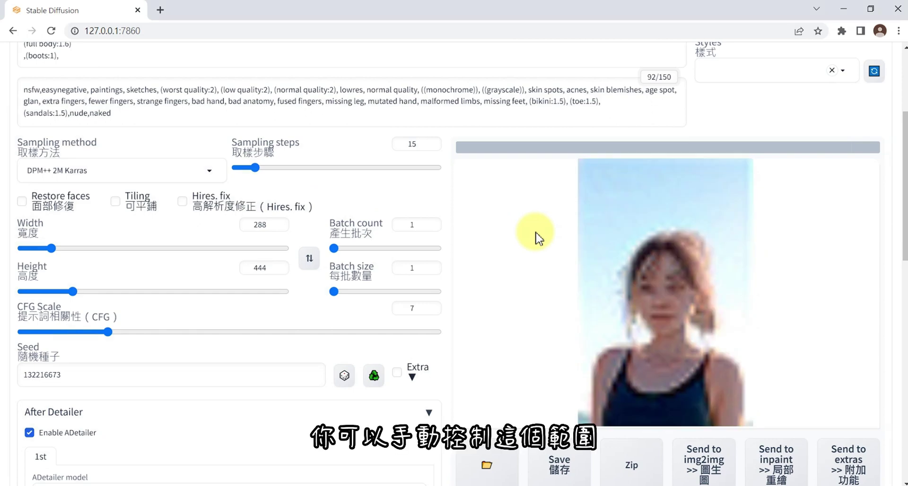
scroll(553, 205, "down", 8)
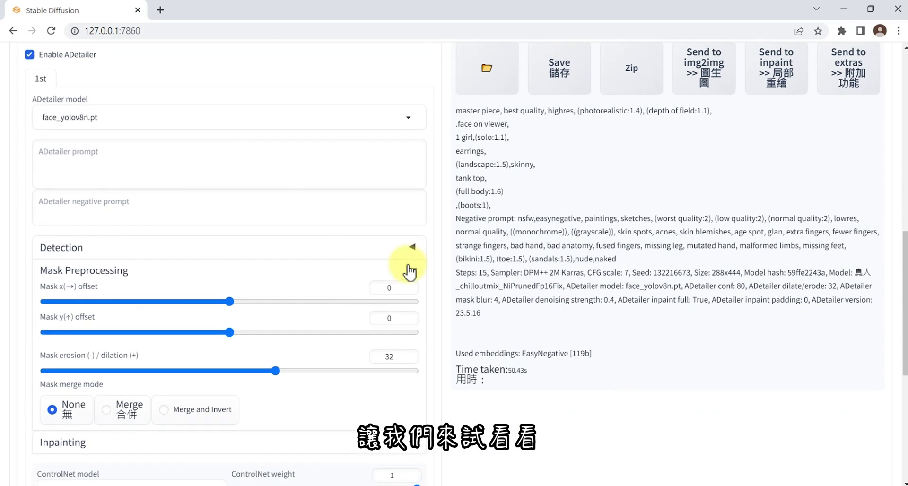
Set Mask erosion/dilation to 12 in Mask Preprocessing, with the mask x and y offsets both at 0
scroll(409, 272, "down", 1)
left_click_drag(229, 264, 216, 298)
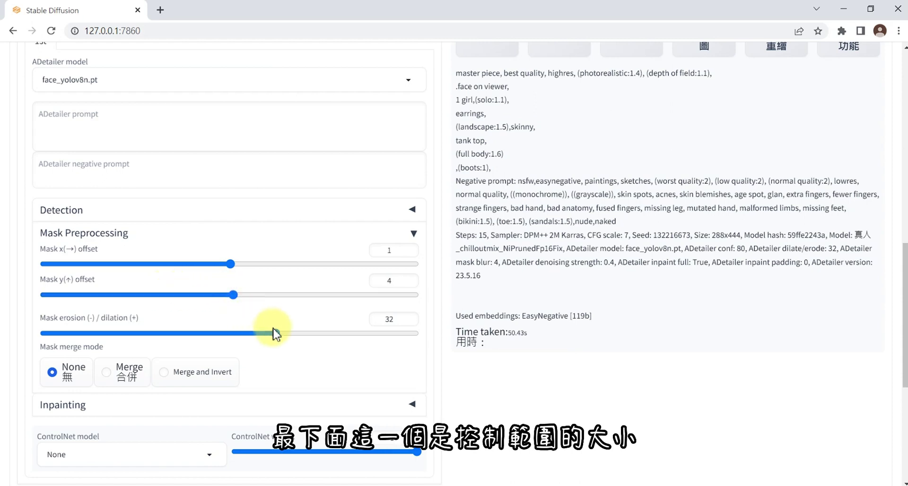
left_click_drag(276, 333, 246, 333)
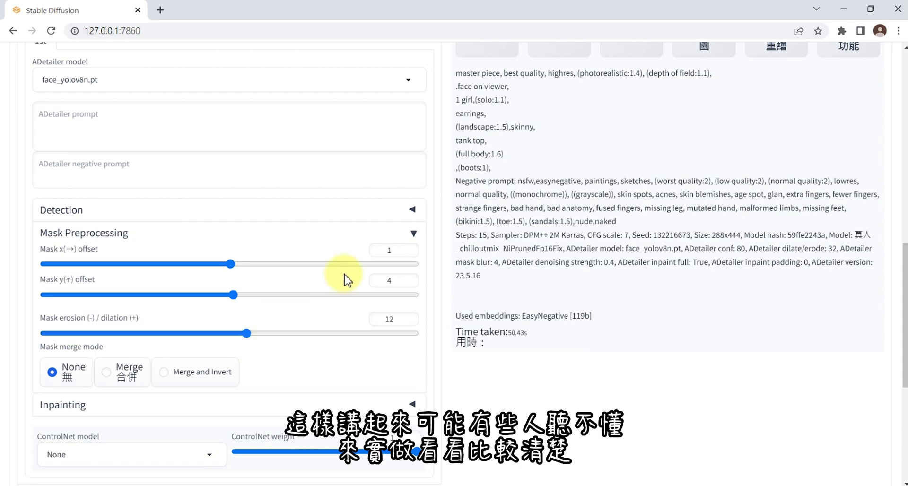
double_click(379, 251)
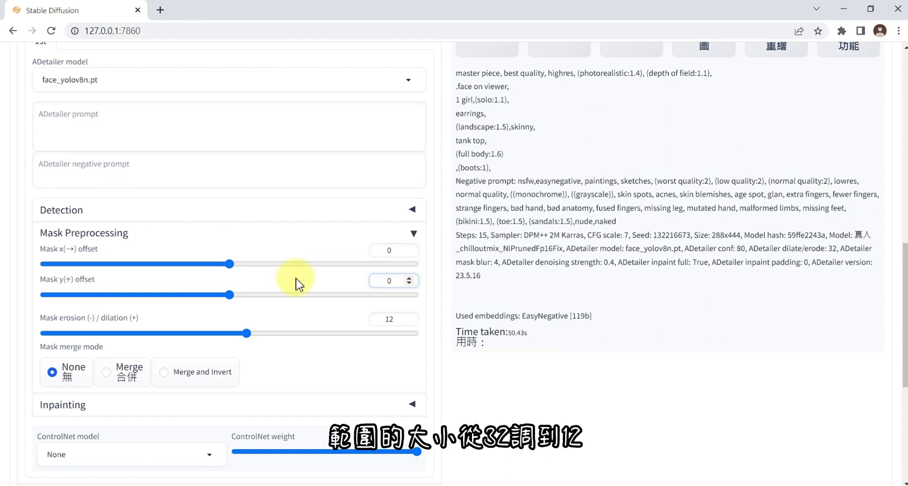
left_click(246, 333)
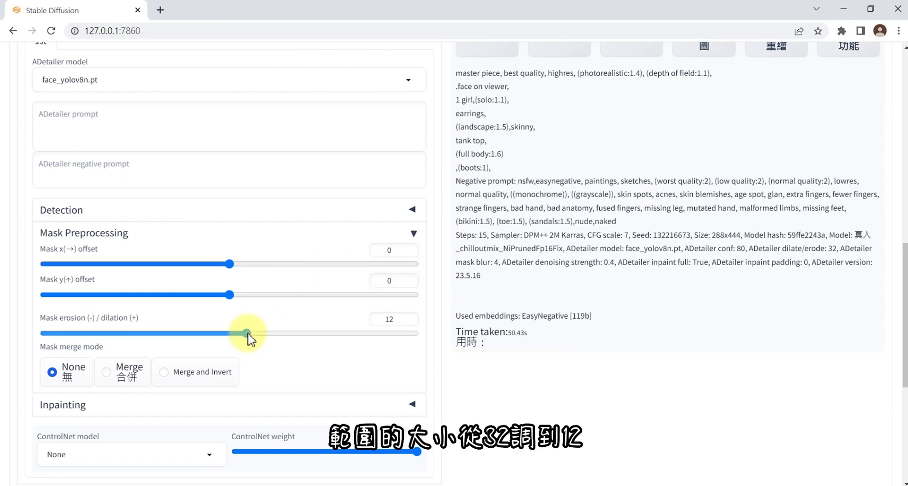
Generate the image with the mask dilation of 12 and inspect the girl's face in the enlarged result
scroll(482, 281, "up", 10)
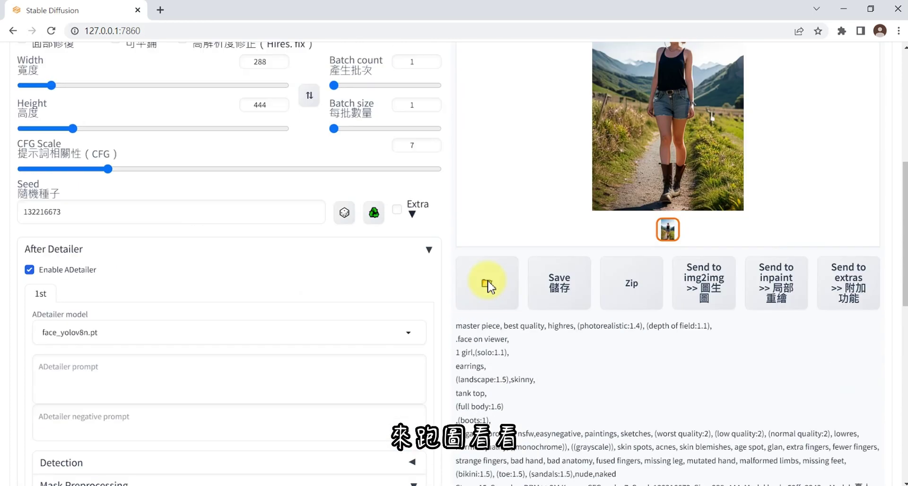
left_click(794, 110)
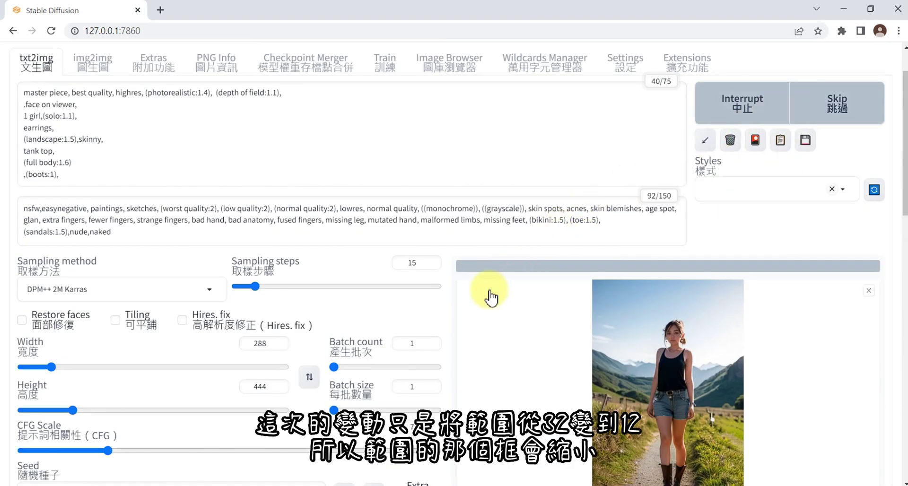
scroll(491, 297, "down", 3)
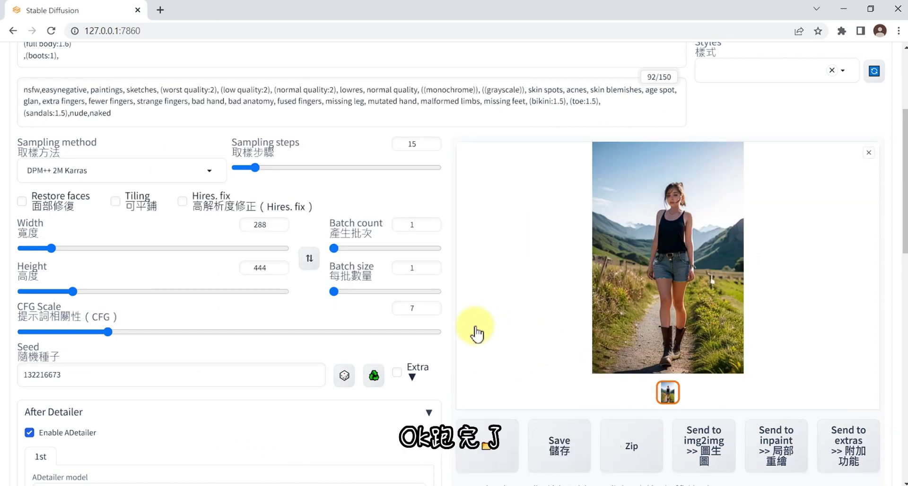
left_click(673, 240)
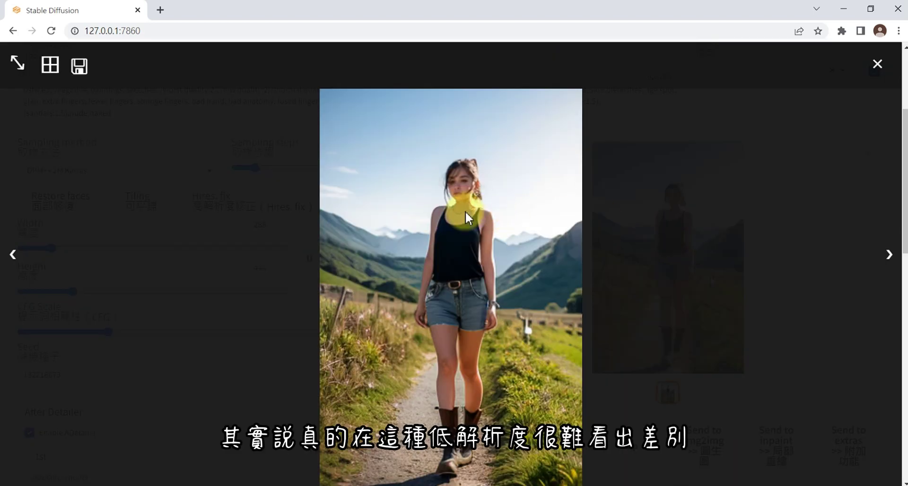
left_click(877, 66)
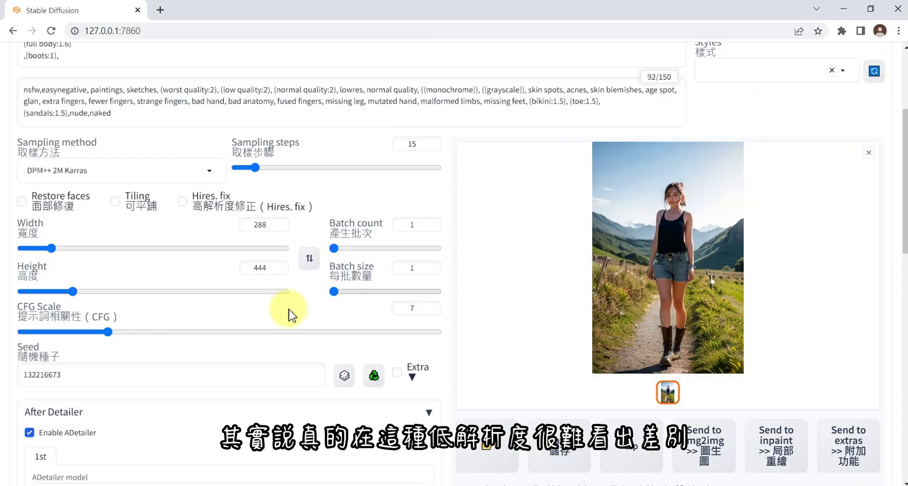
Set the Mask y offset to 60 in After Detailer's Mask Preprocessing settings
scroll(245, 352, "down", 8)
scroll(250, 351, "down", 3)
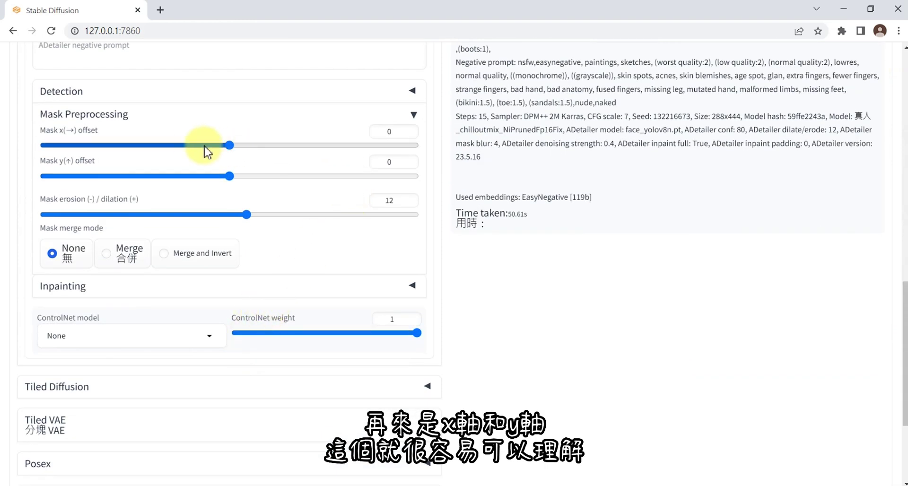
left_click(230, 176)
left_click_drag(229, 176, 278, 178)
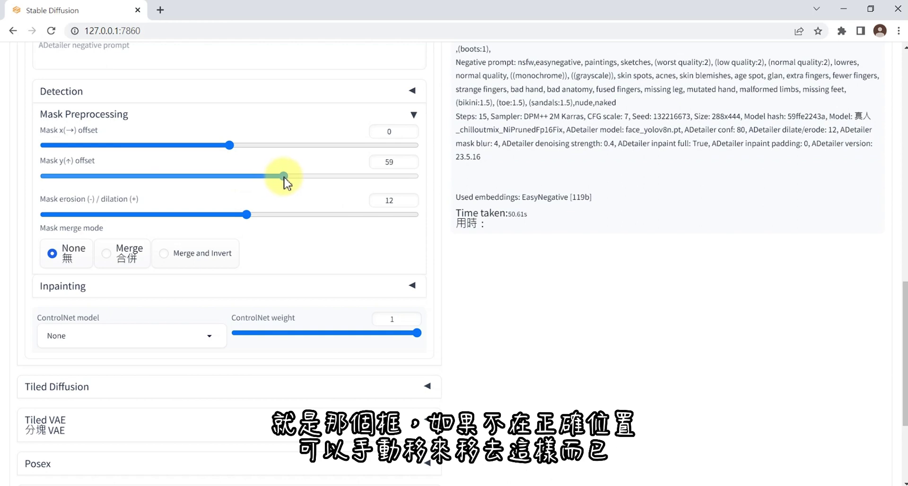
double_click(382, 161)
double_click(409, 160)
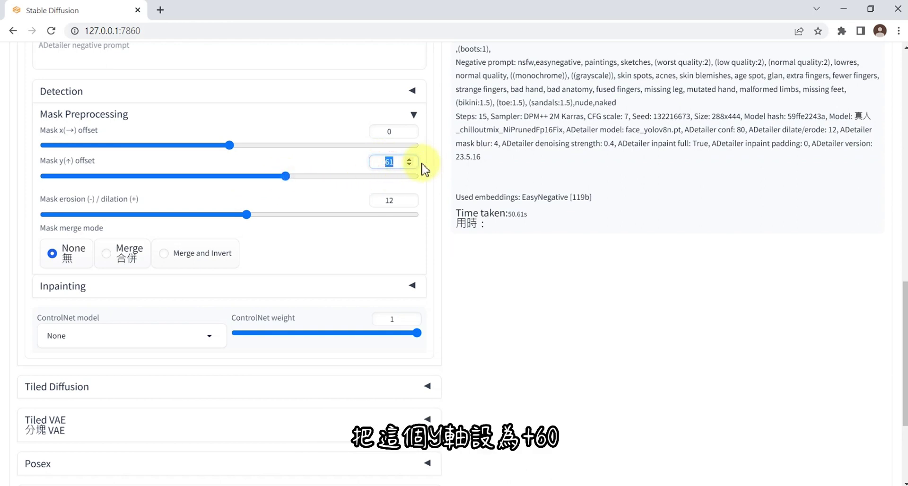
left_click(353, 162)
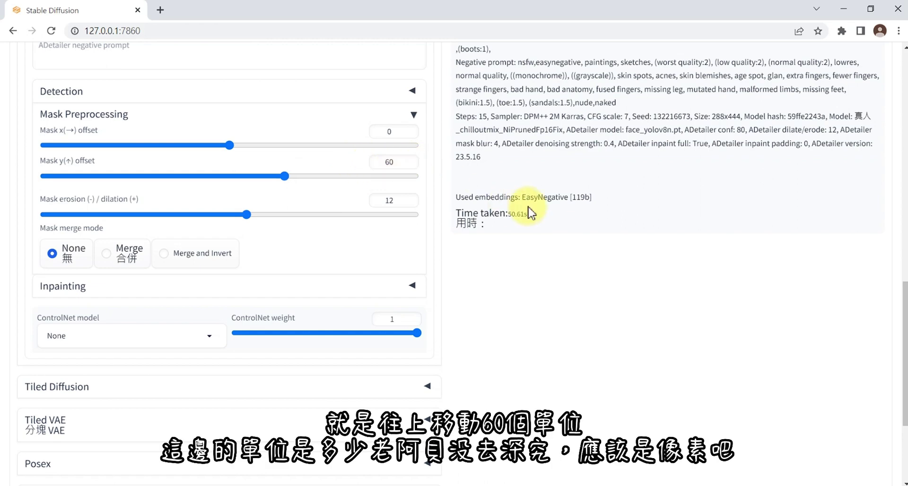
Regenerate the image with the mask y offset of 60 and inspect the face in the enlarged result
scroll(525, 207, "up", 15)
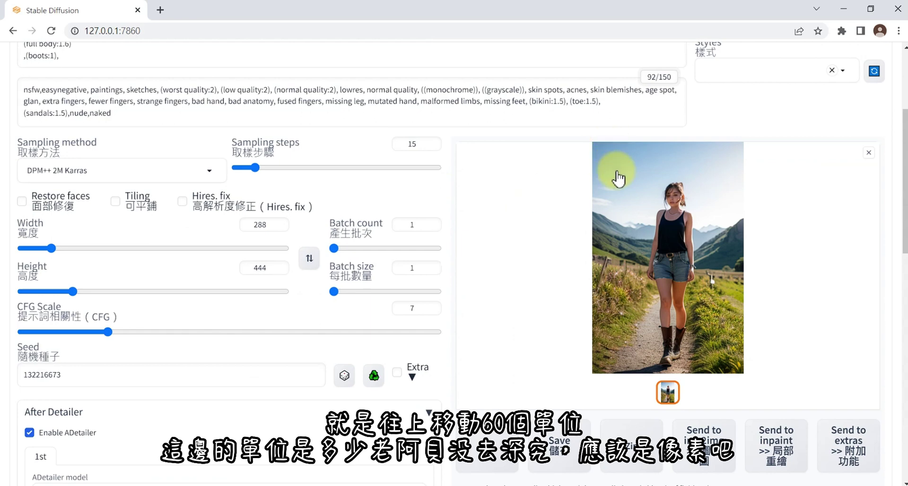
left_click(720, 141)
scroll(520, 289, "down", 4)
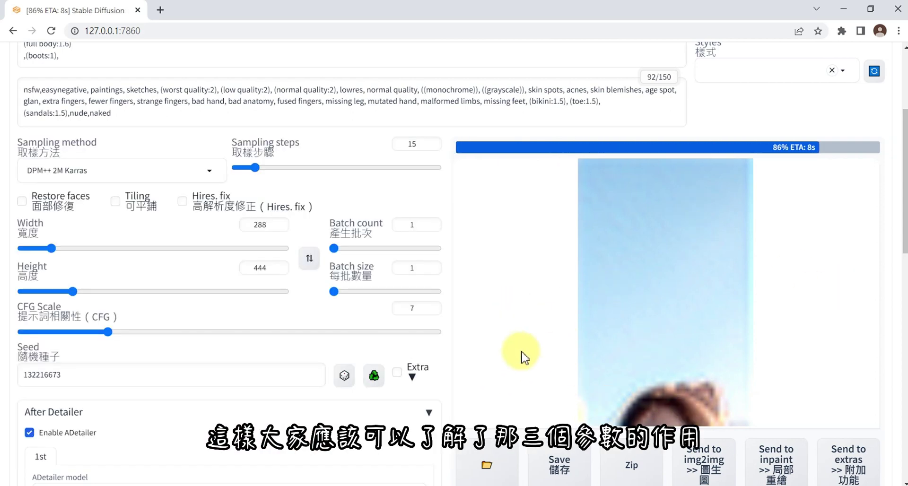
left_click(670, 212)
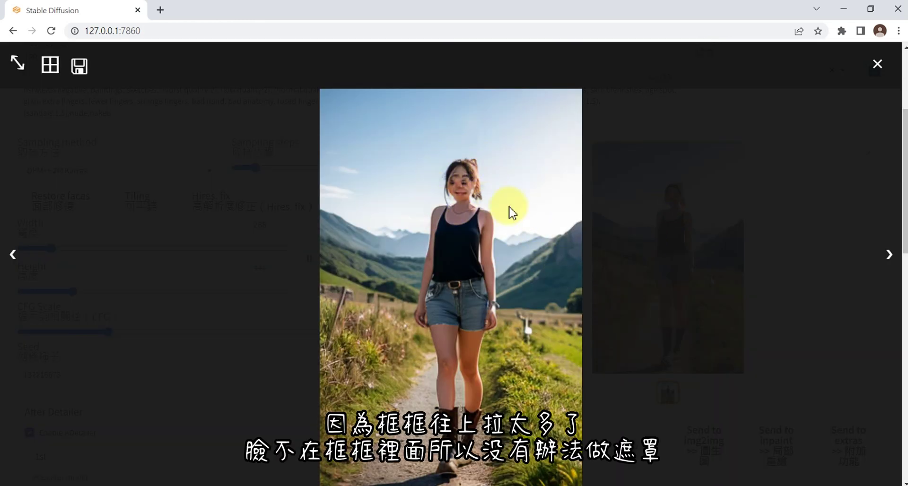
left_click(876, 64)
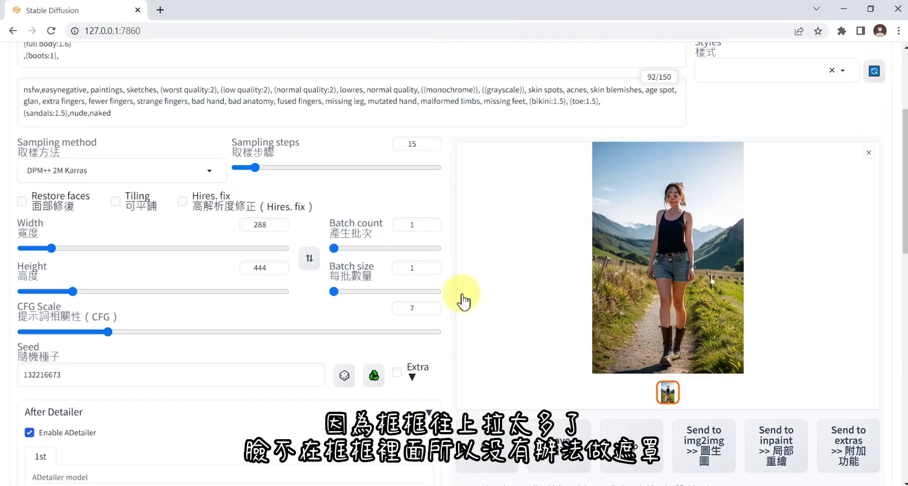
Reset the Mask y offset to 0 in the Mask Preprocessing settings
scroll(429, 344, "down", 9)
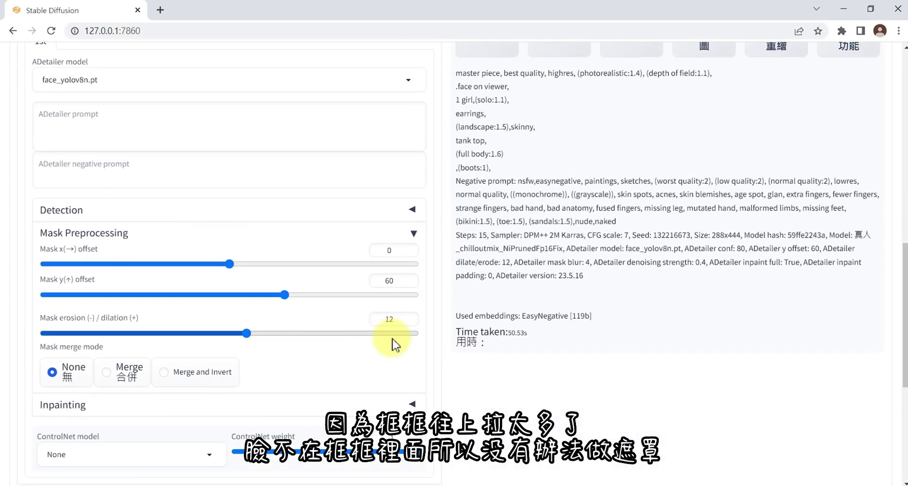
double_click(378, 280)
type("0")
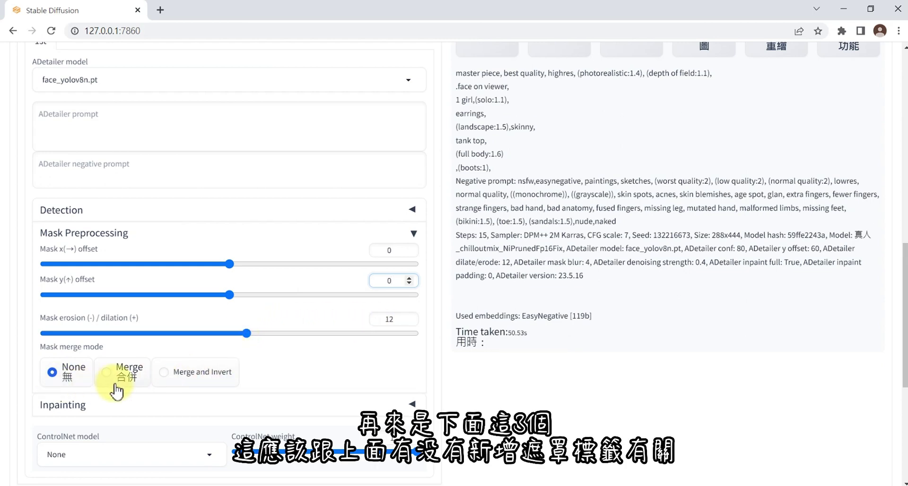
Review the Mask merge mode options and briefly revisit the Detection settings in After Detailer
scroll(189, 292, "up", 4)
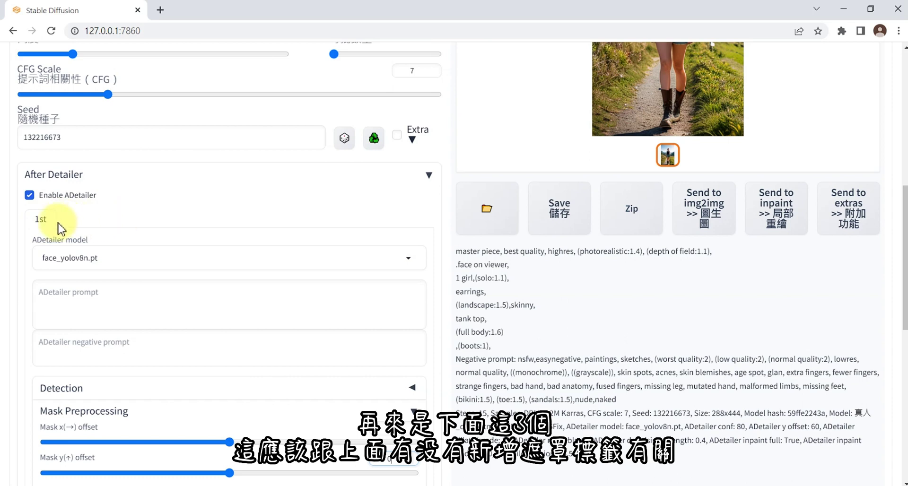
scroll(148, 288, "down", 5)
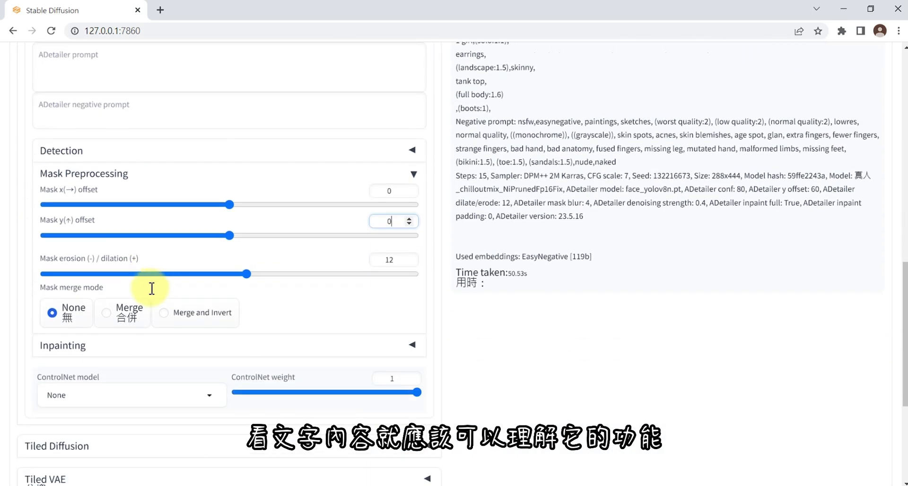
scroll(152, 288, "down", 3)
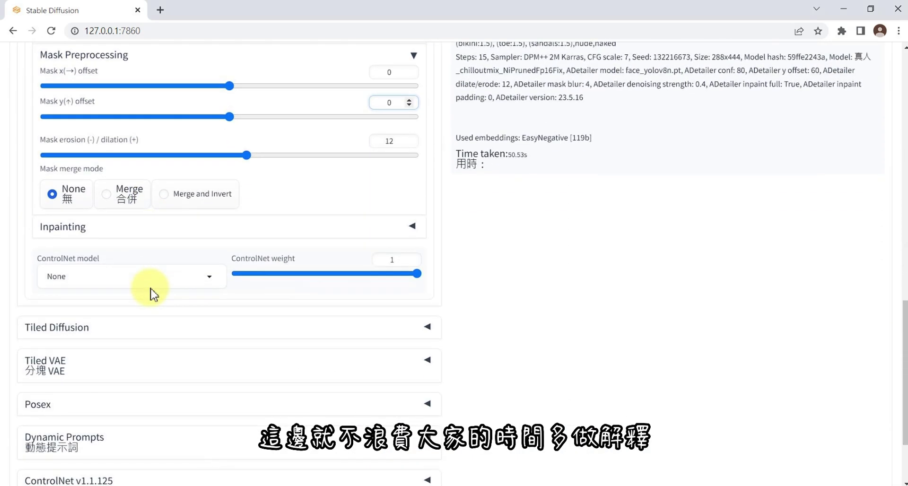
scroll(152, 293, "up", 3)
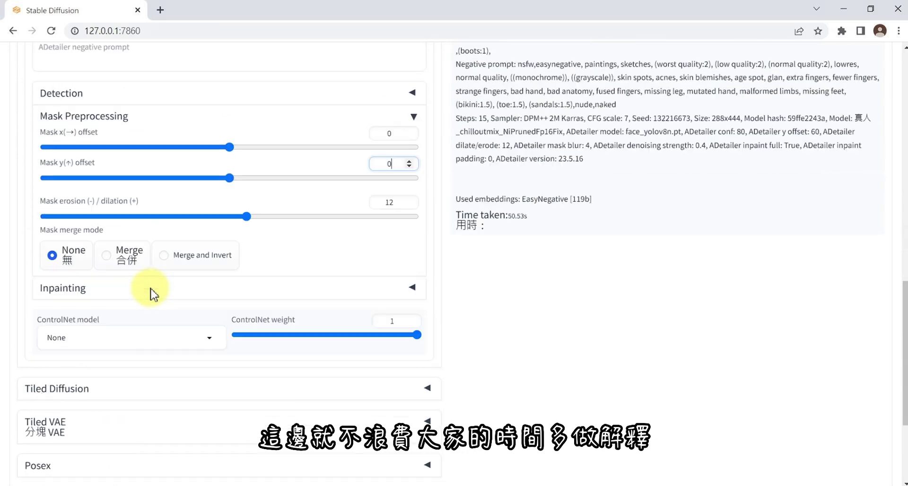
left_click(81, 152)
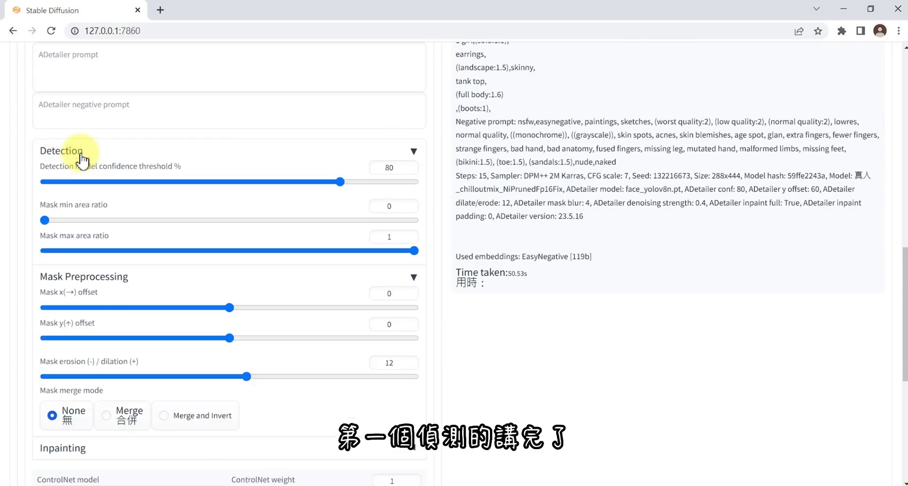
left_click(79, 153)
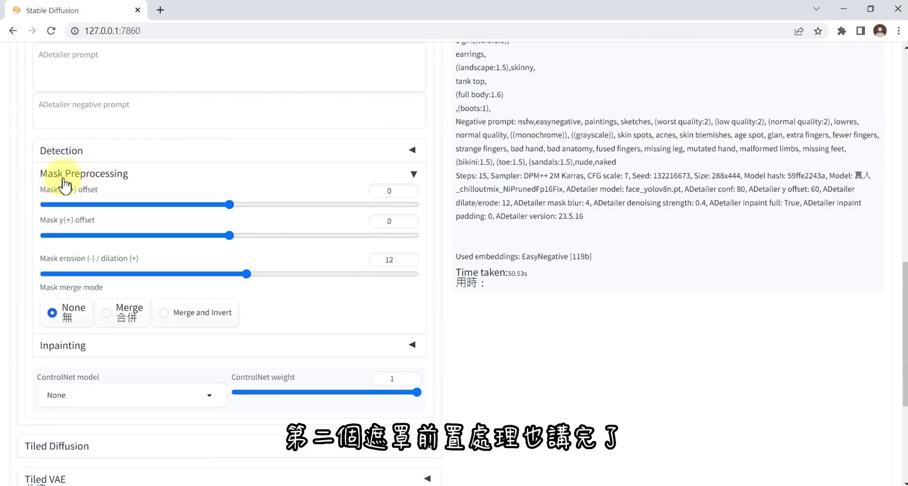
Expand After Detailer's Inpainting settings in place of Mask Preprocessing, and examine the equivalent Inpaint options in img2img
left_click(96, 175)
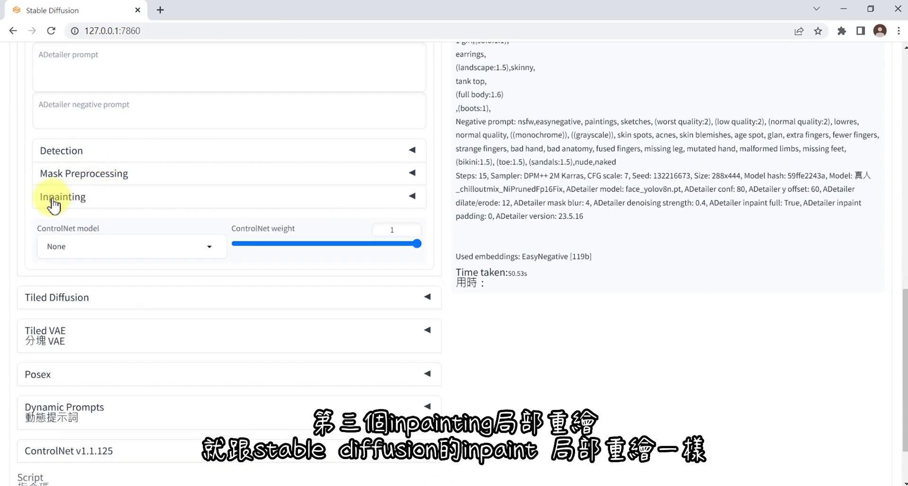
left_click(113, 207)
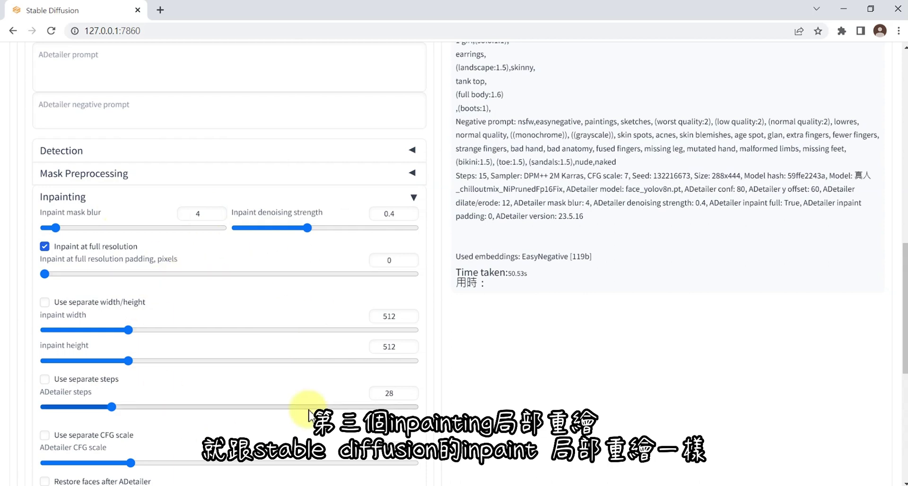
scroll(237, 300, "up", 20)
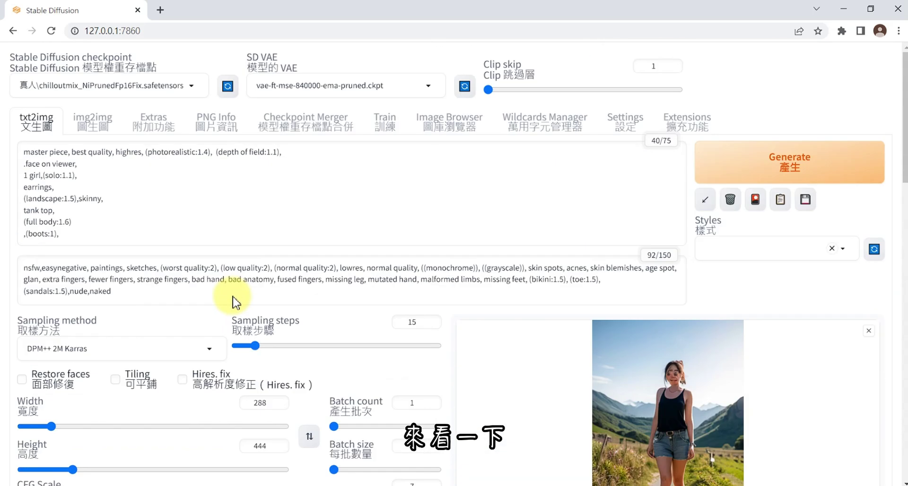
left_click(91, 121)
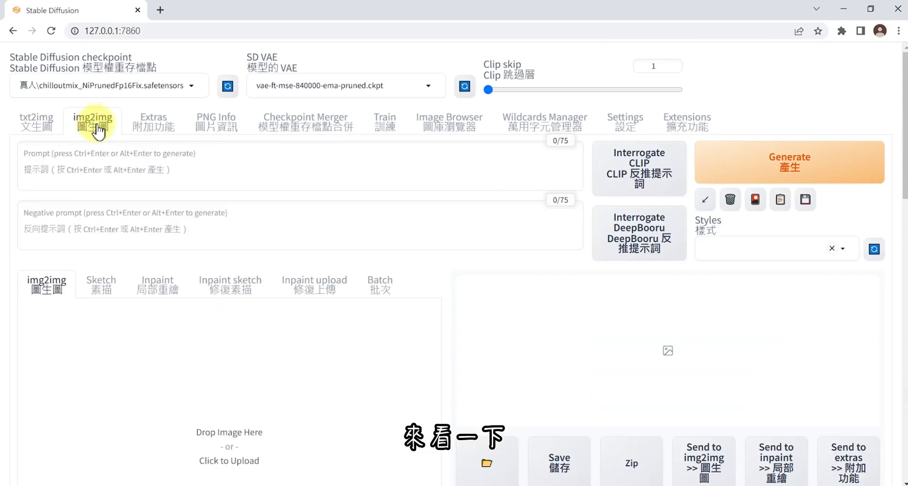
left_click(159, 287)
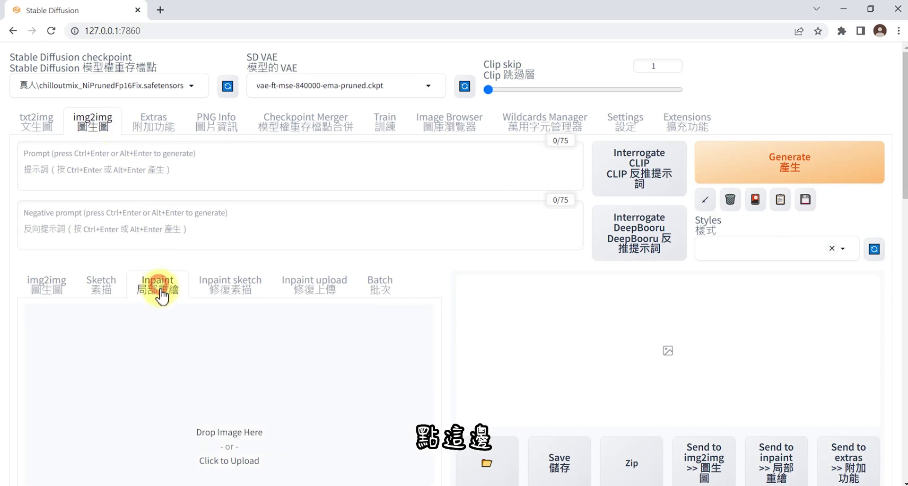
scroll(217, 352, "down", 3)
scroll(216, 352, "down", 8)
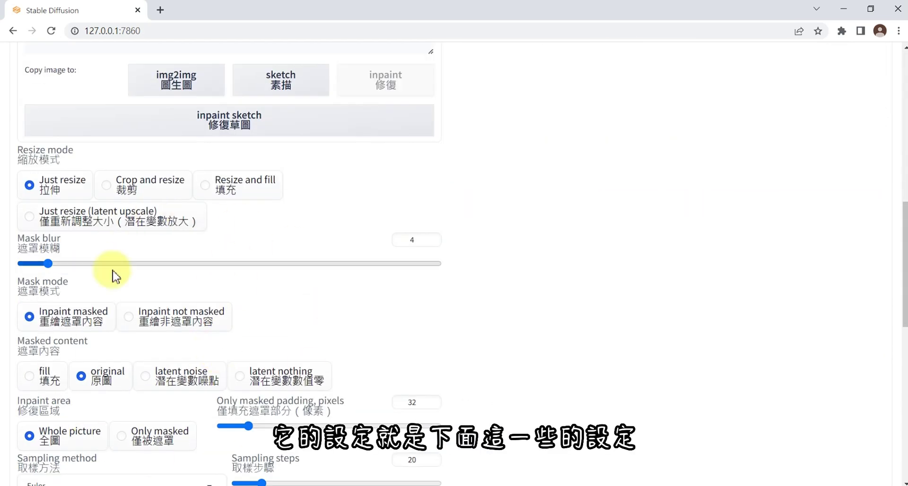
scroll(128, 319, "up", 11)
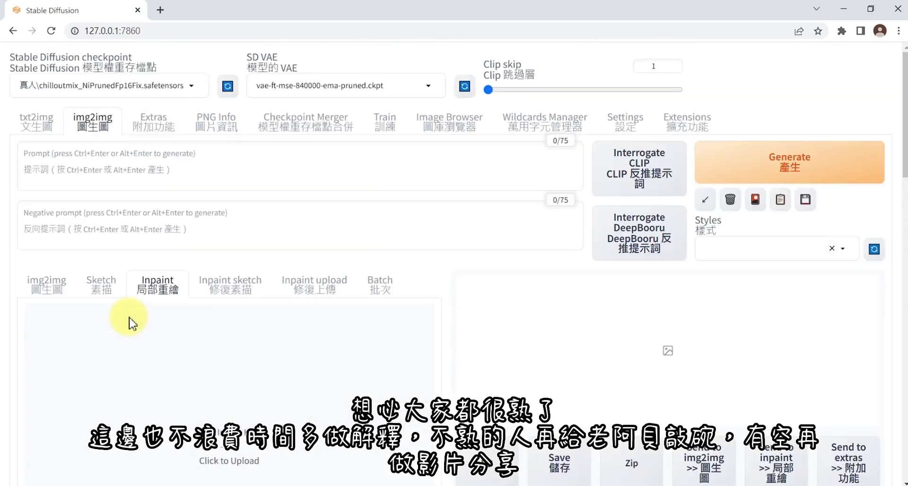
Return to txt2img and review After Detailer's Inpainting settings, from mask blur and denoising strength to steps and CFG scale
left_click(40, 124)
scroll(176, 321, "down", 18)
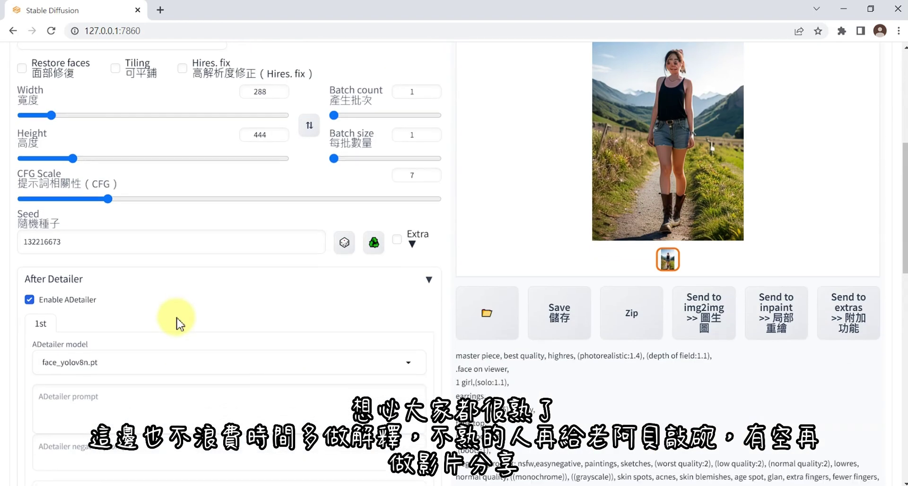
scroll(178, 321, "down", 7)
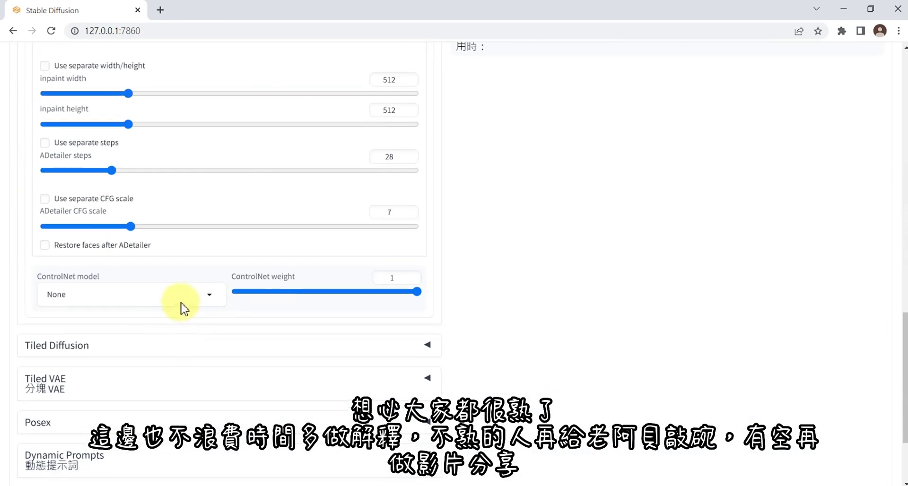
scroll(183, 304, "up", 2)
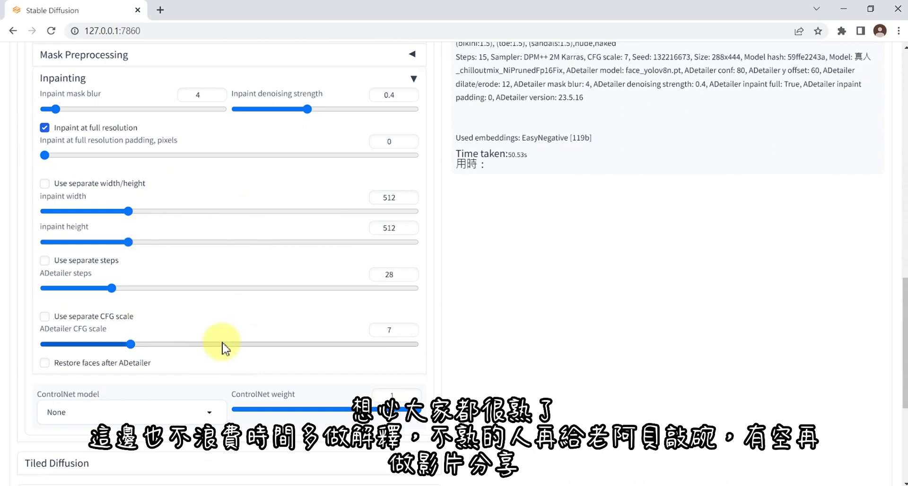
scroll(168, 269, "up", 1)
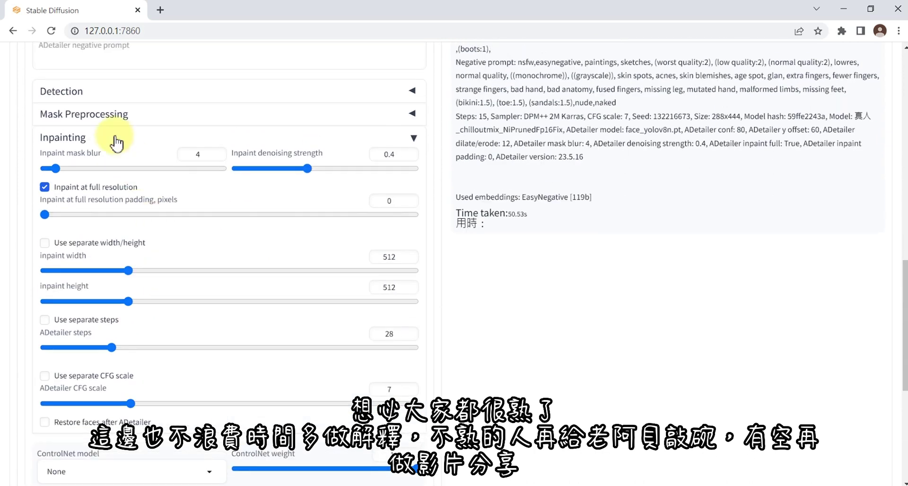
Collapse the Inpainting settings and set After Detailer's ControlNet model to control_v11p_sd15_inpaint [ebff9138]
left_click(95, 135)
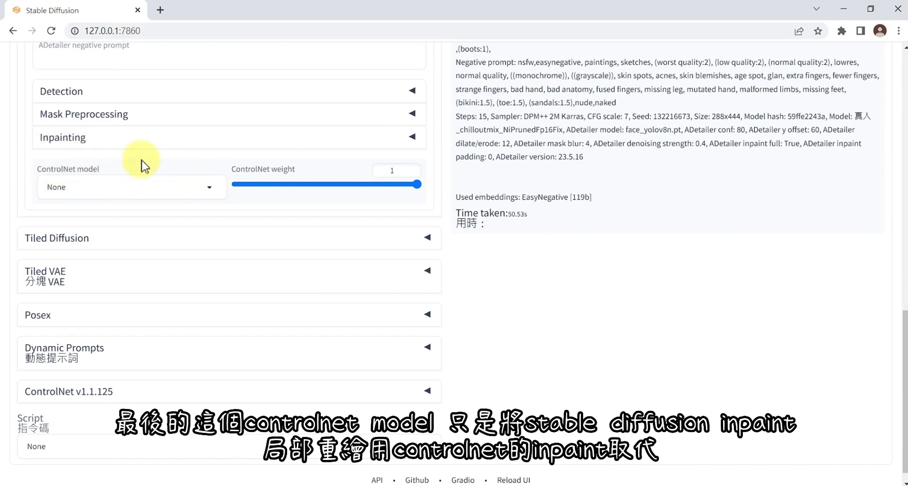
left_click(208, 187)
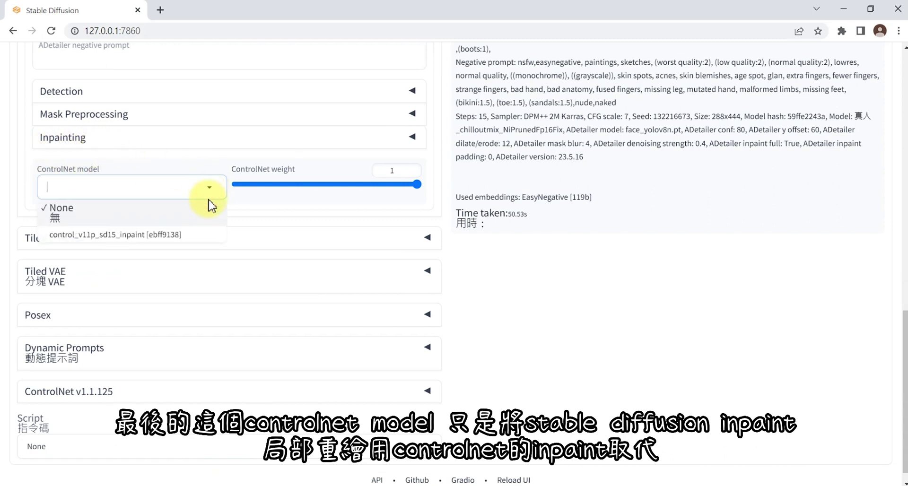
left_click(161, 235)
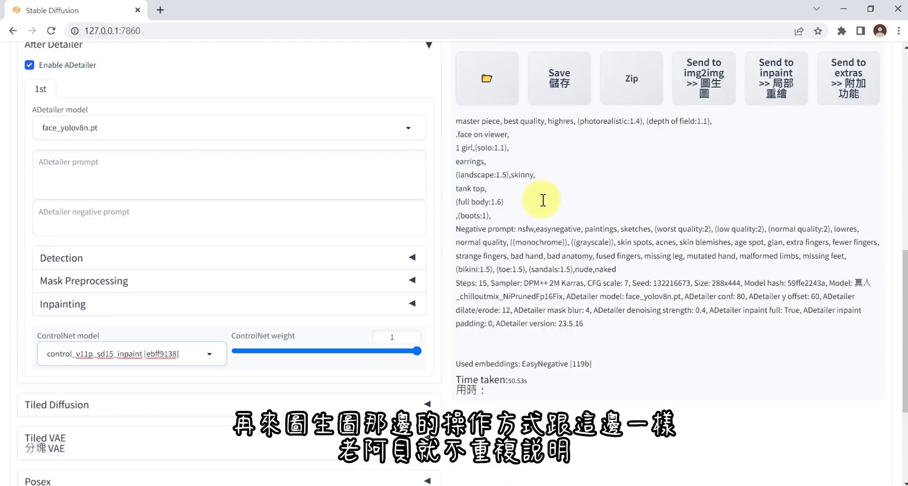
Regenerate the image with the ControlNet inpaint model and enlarge the result to inspect the face
scroll(543, 199, "up", 5)
left_click(768, 101)
scroll(466, 300, "down", 2)
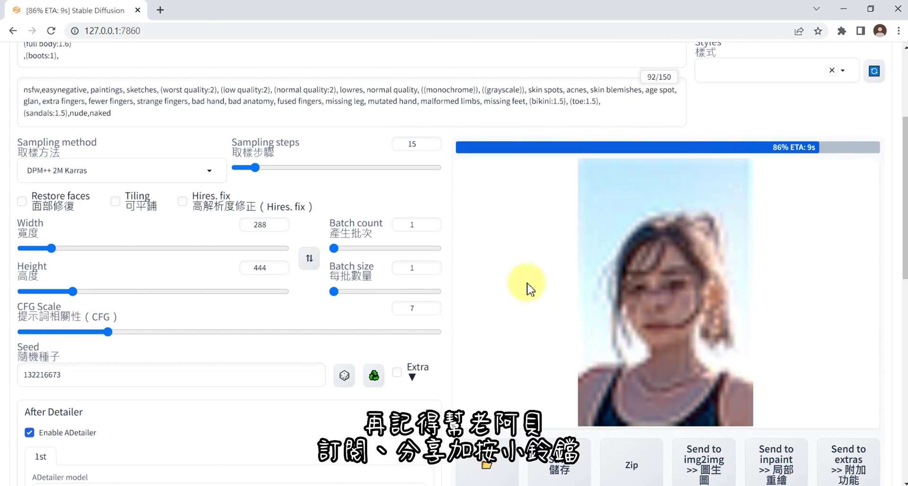
left_click(628, 212)
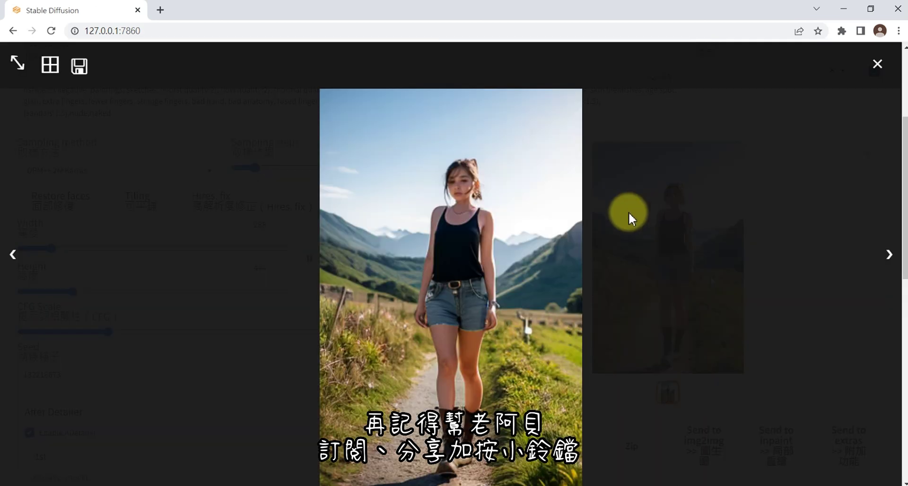